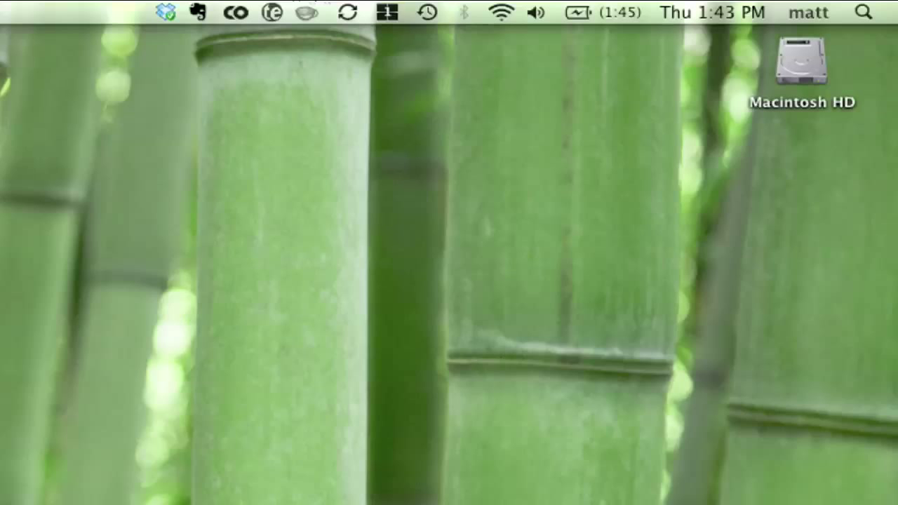
Step: Launch Mail through a Spotlight search for "mail" and close its inbox window
key(super+space)
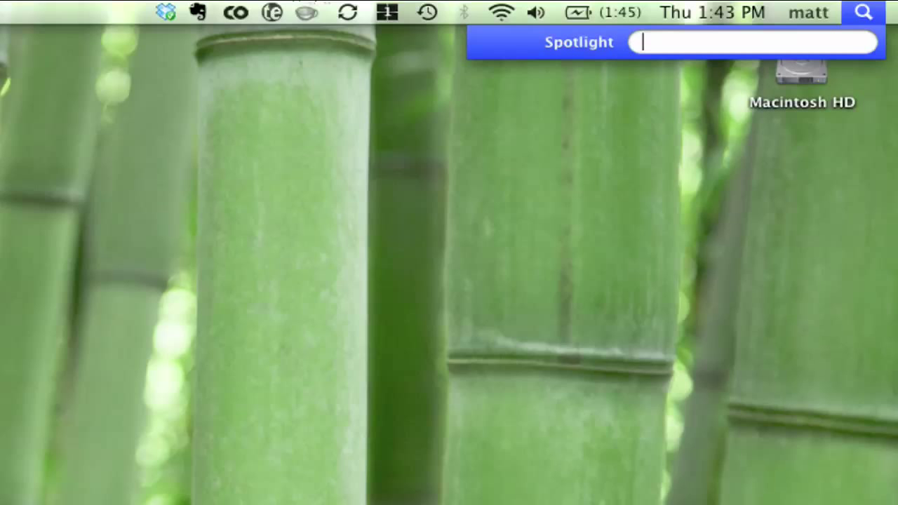
key(super+space)
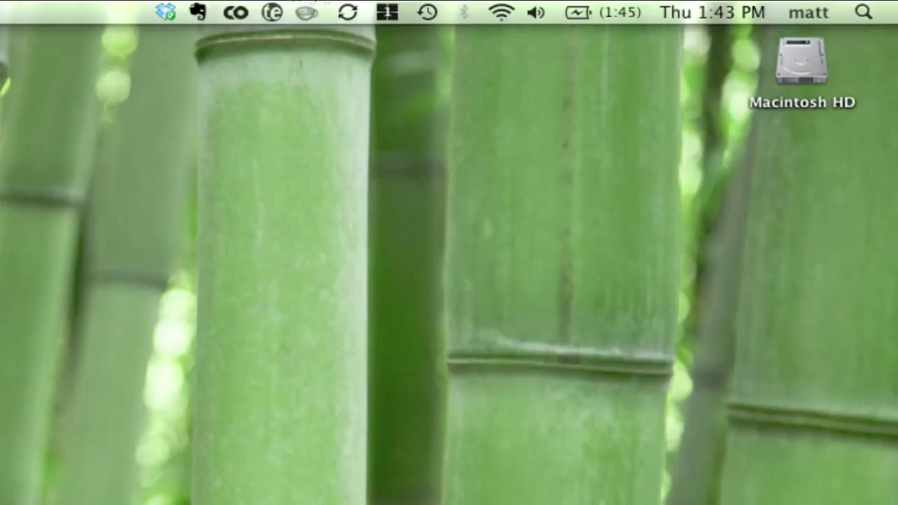
key(super+space)
text(mail)
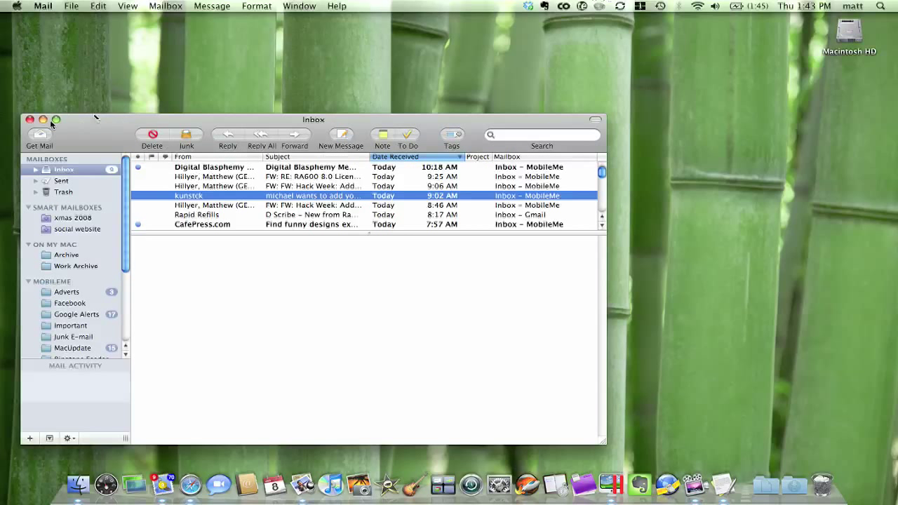
key(super+w)
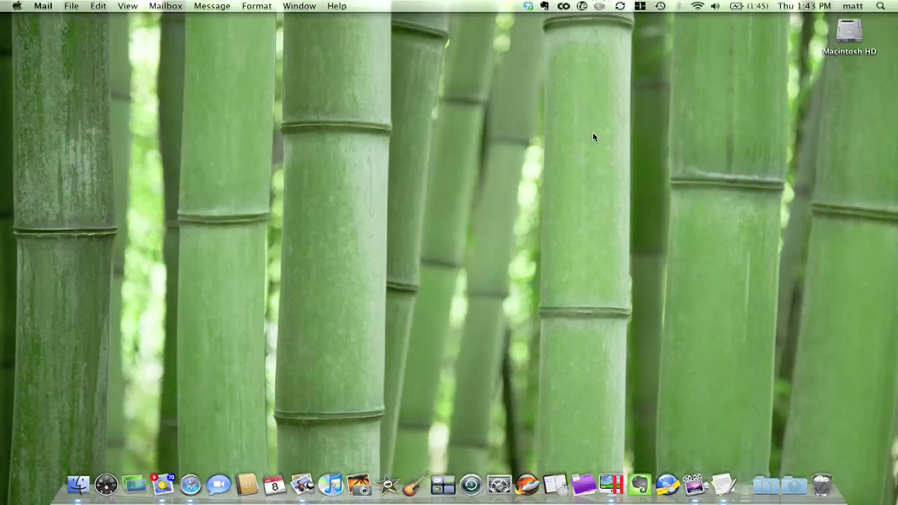
Step: Bring the Mail inbox back from the Spotlight top hit for "mail" and close the window again
key(super+space)
text(mail)
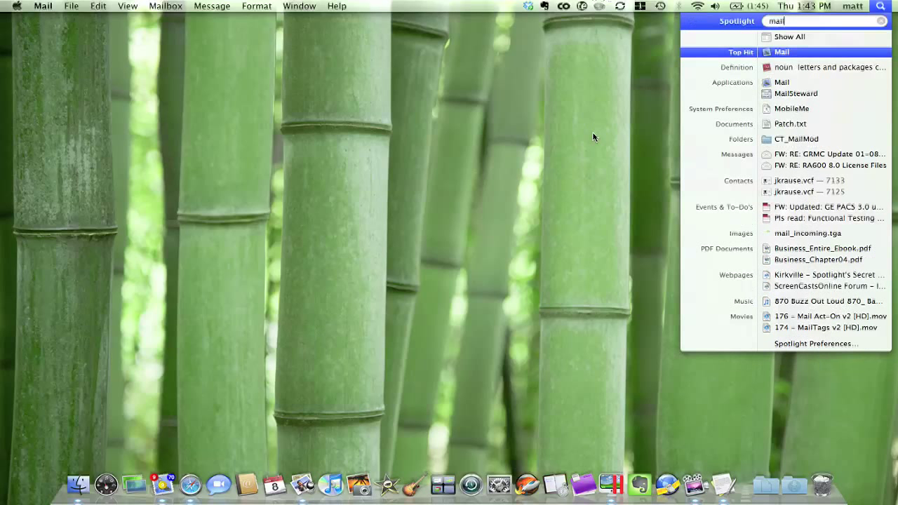
key(Return)
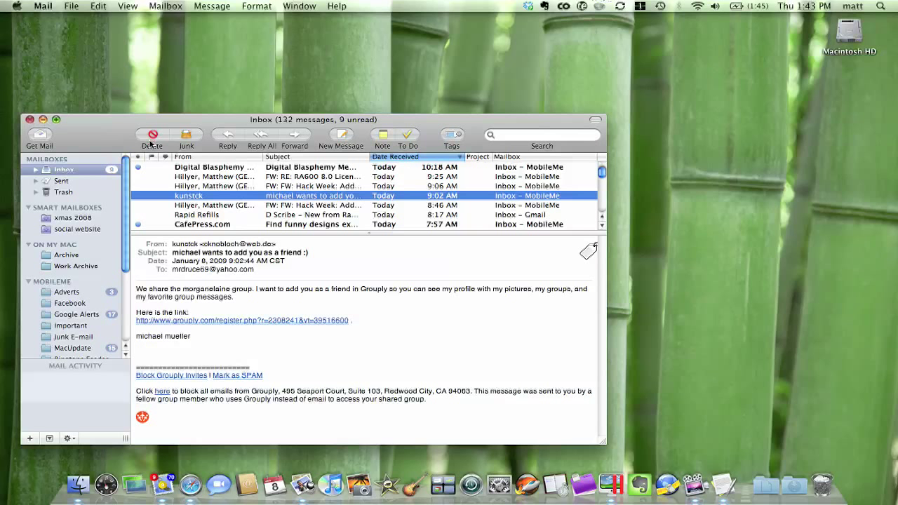
click(28, 119)
Step: Open System Preferences, search it for "spot", and show the Spotlight preferences
click(499, 486)
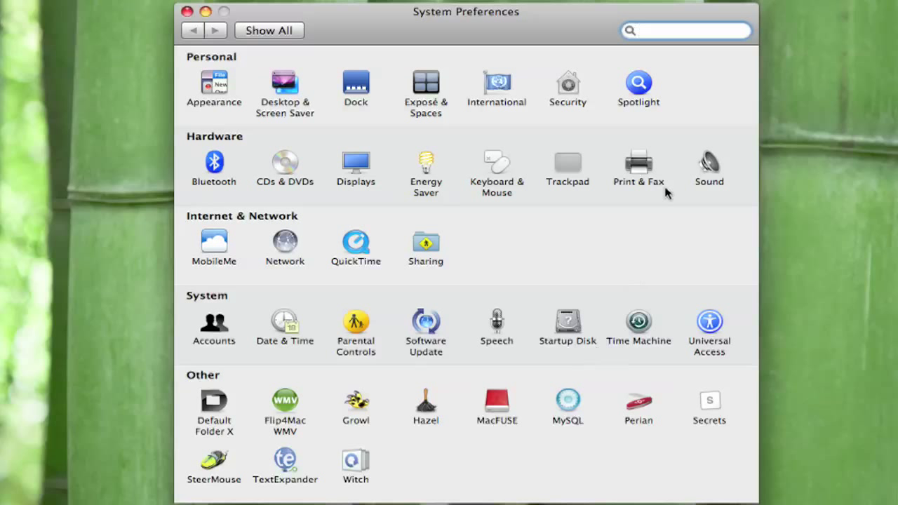
text(spot)
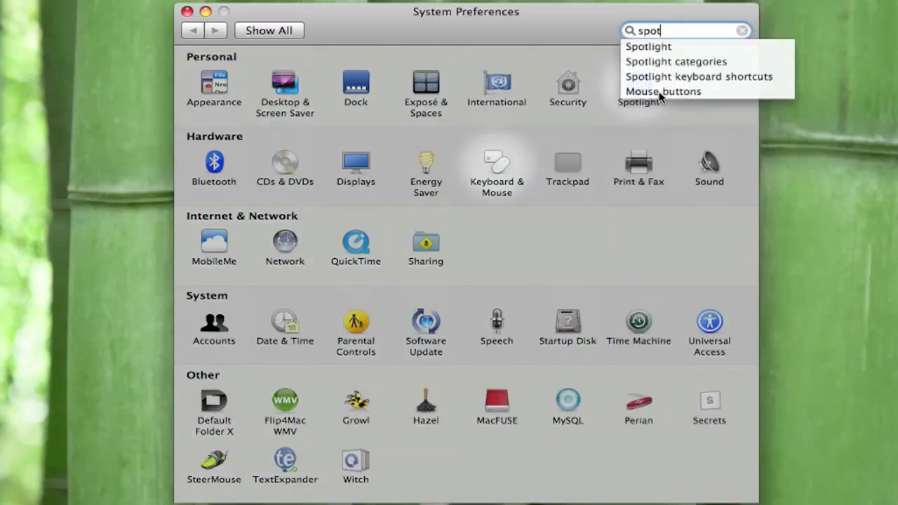
click(666, 48)
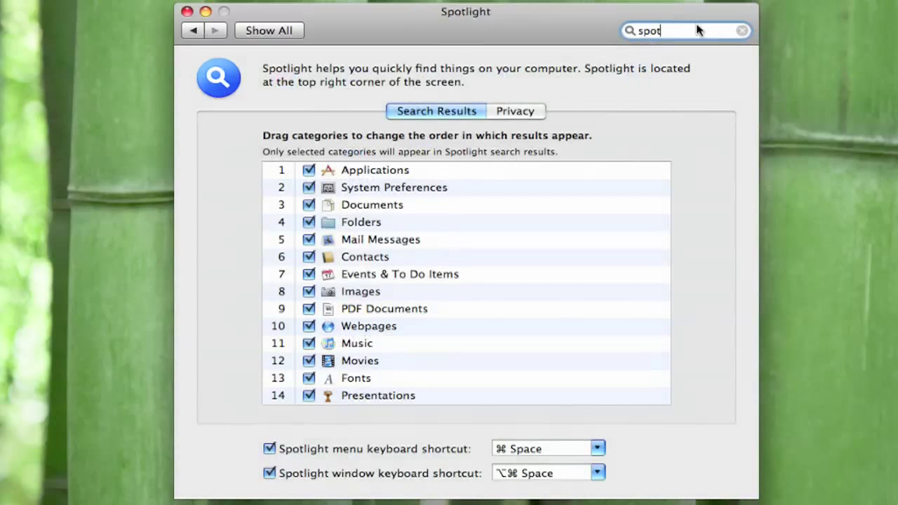
click(193, 32)
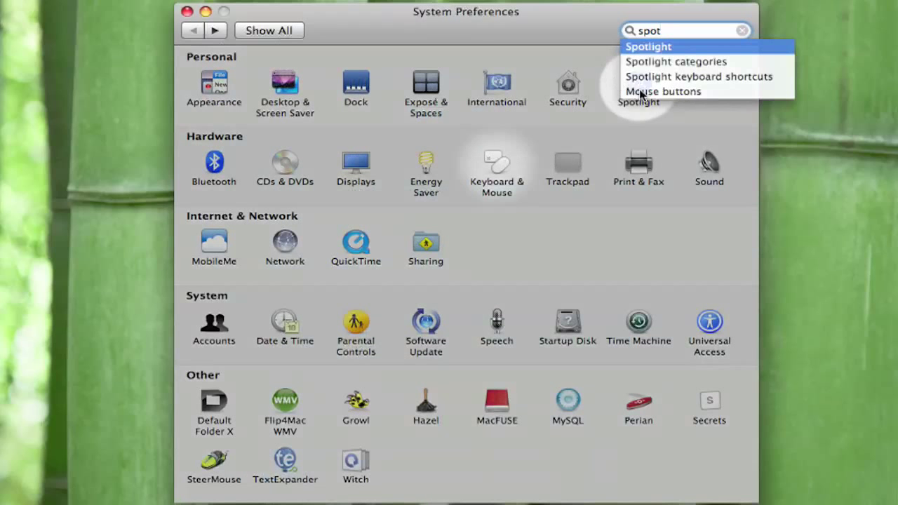
click(644, 106)
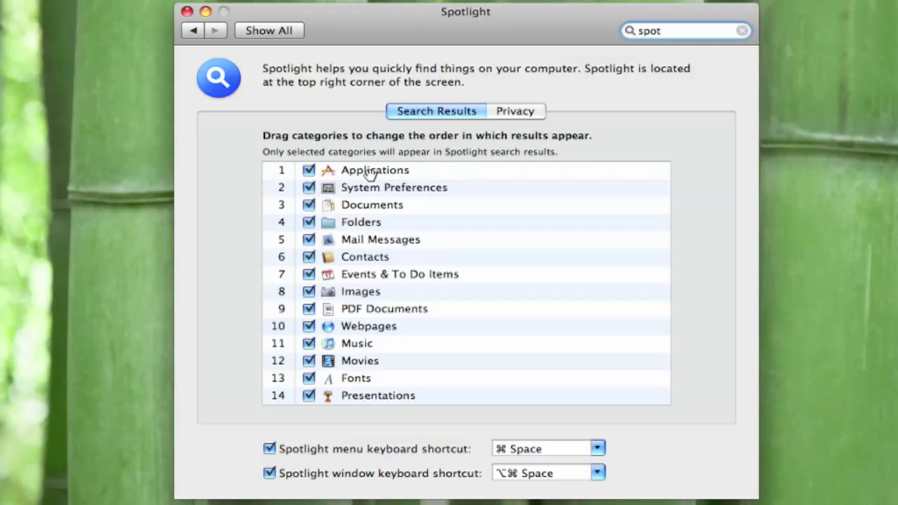
Step: Try moving the Applications category in the Spotlight results order, and toggle the Webpages category off and on
drag(367, 173, 399, 168)
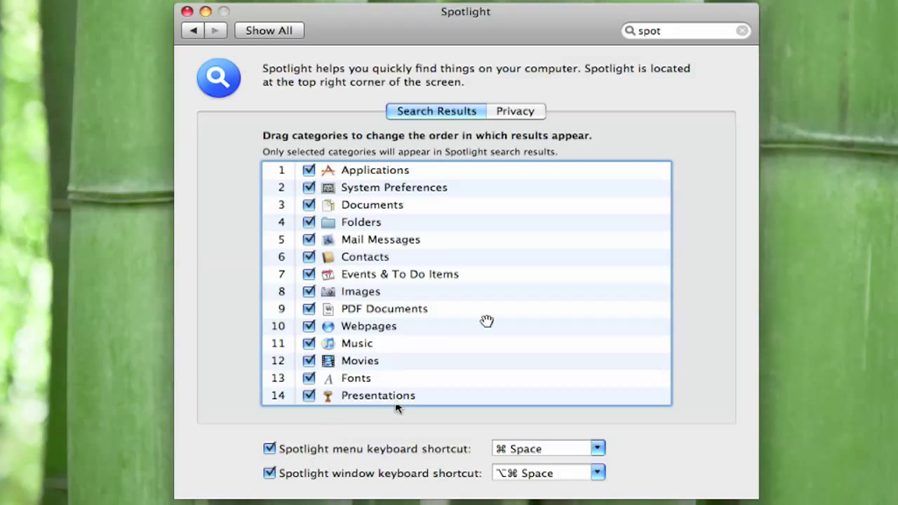
click(309, 327)
click(310, 326)
Step: View Spotlight's privacy list of excluded locations, and close System Preferences
click(520, 112)
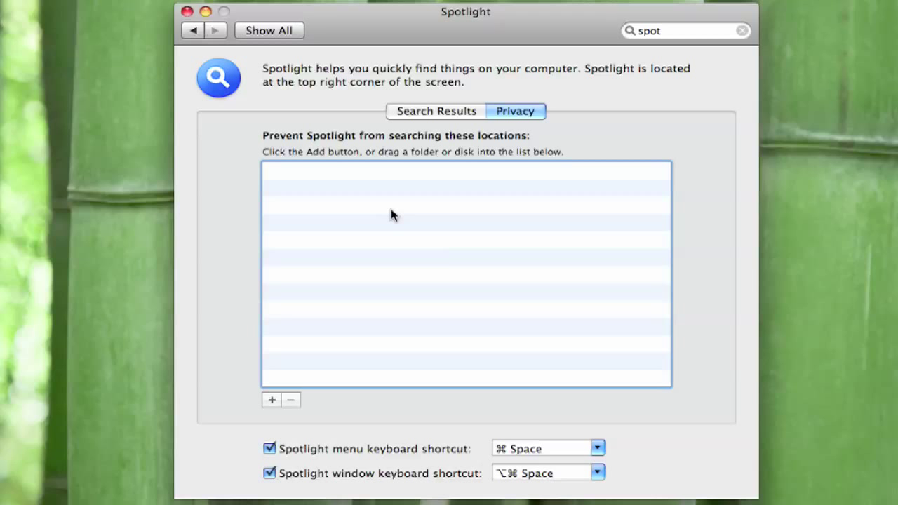
click(279, 32)
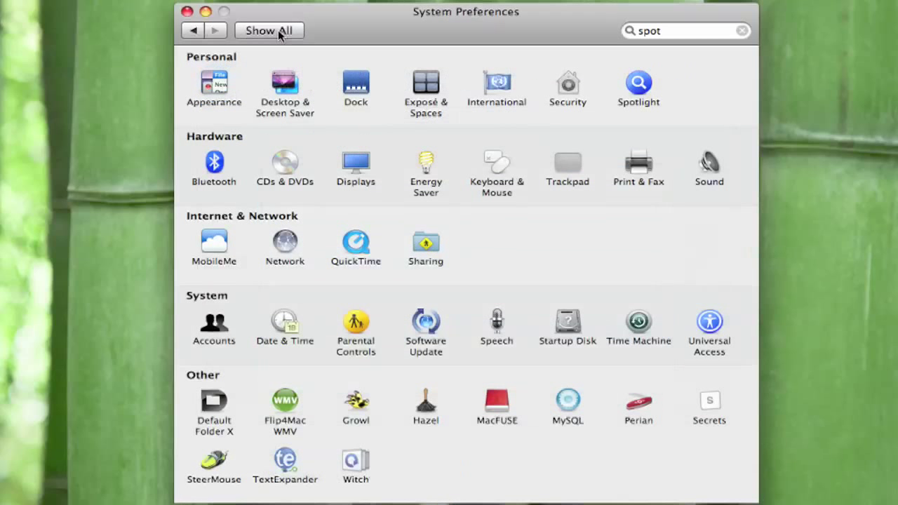
click(187, 12)
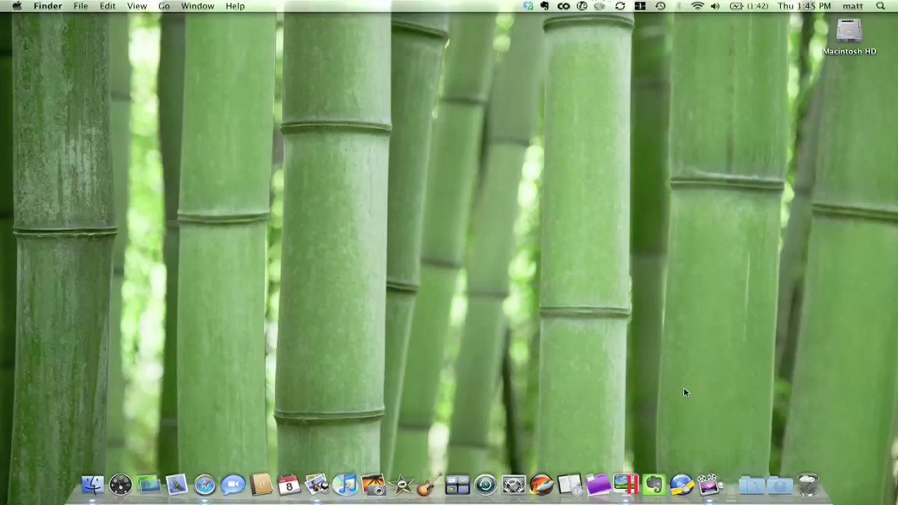
Step: Replace the previous Spotlight query with "law" and open the Law 531 folder from the results
click(882, 7)
text(mail)
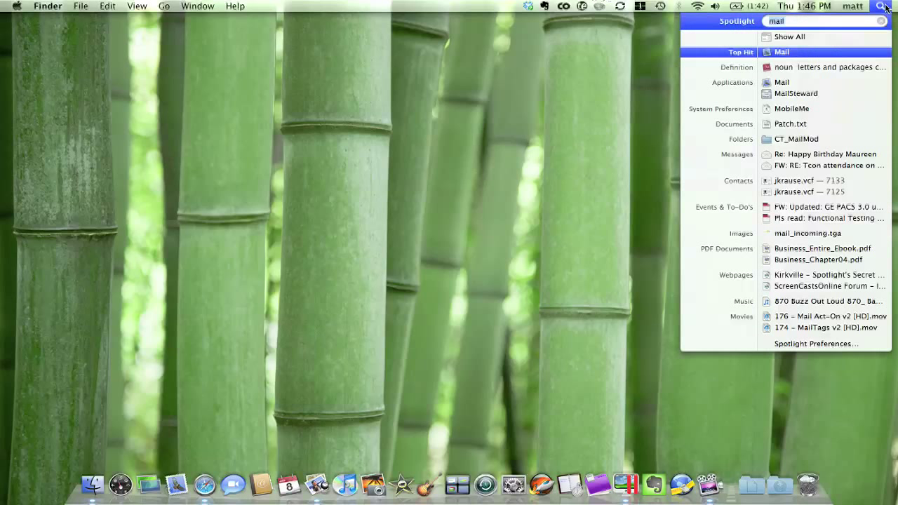
key(Escape)
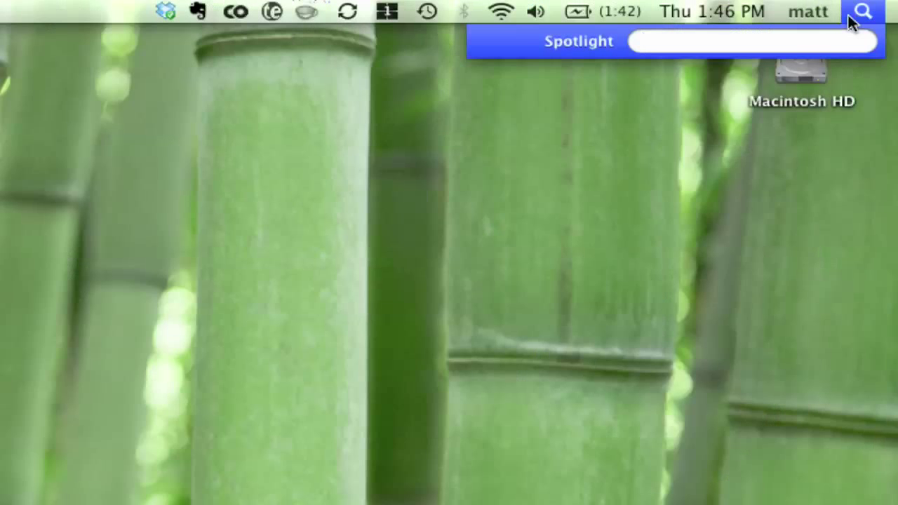
text(law)
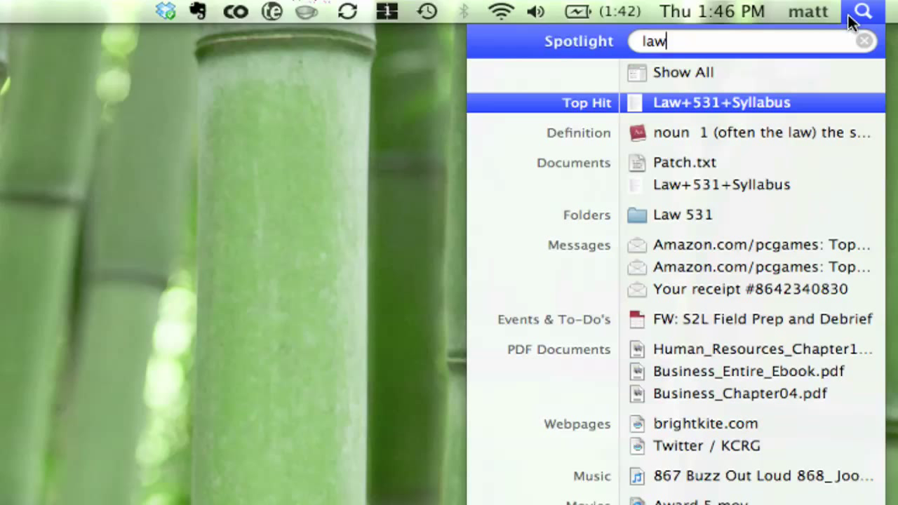
key(Down)
key(Down)
key(Down)
key(Down)
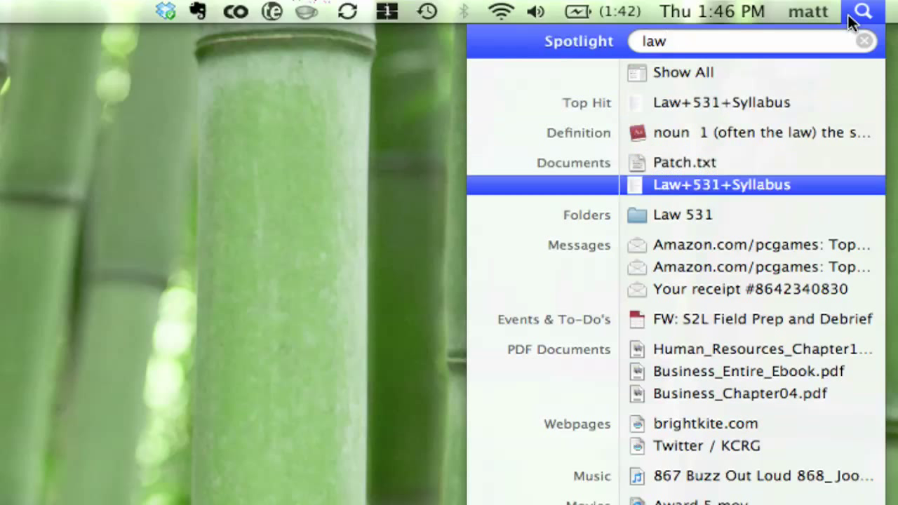
key(Return)
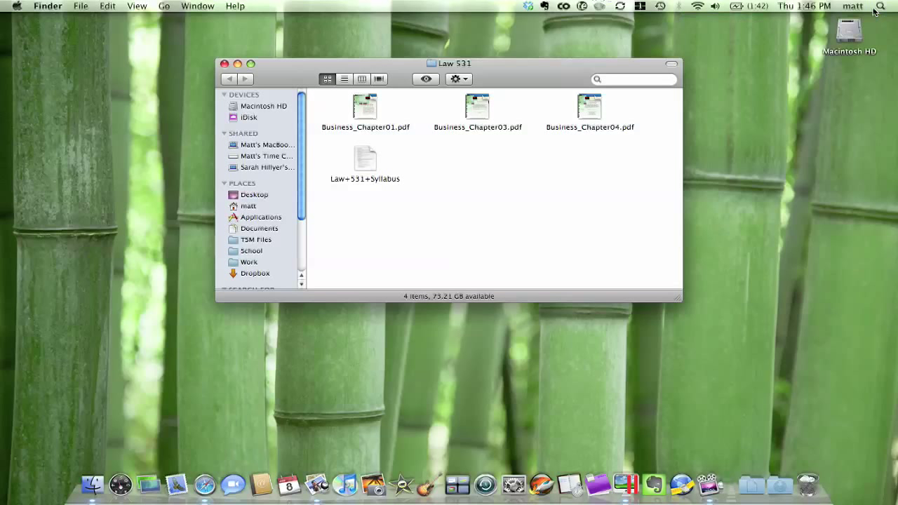
Step: Close the Law 531 folder window
click(854, 6)
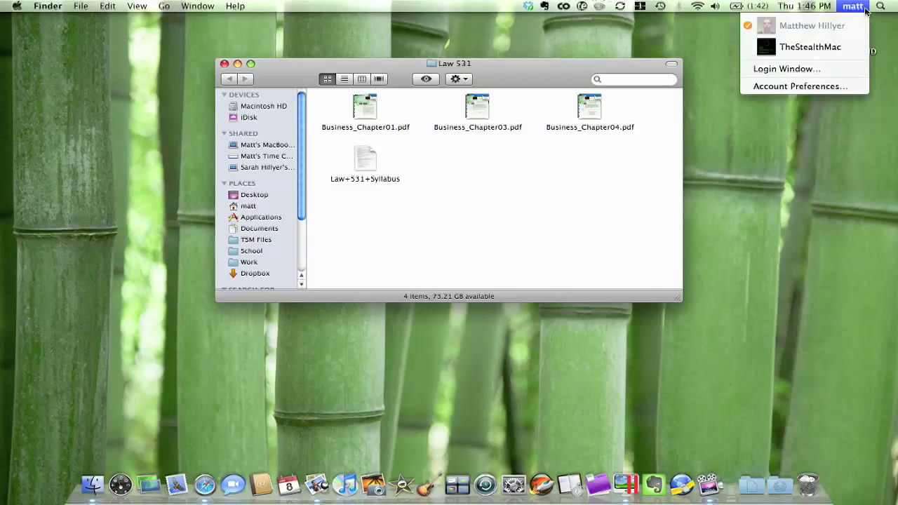
click(862, 145)
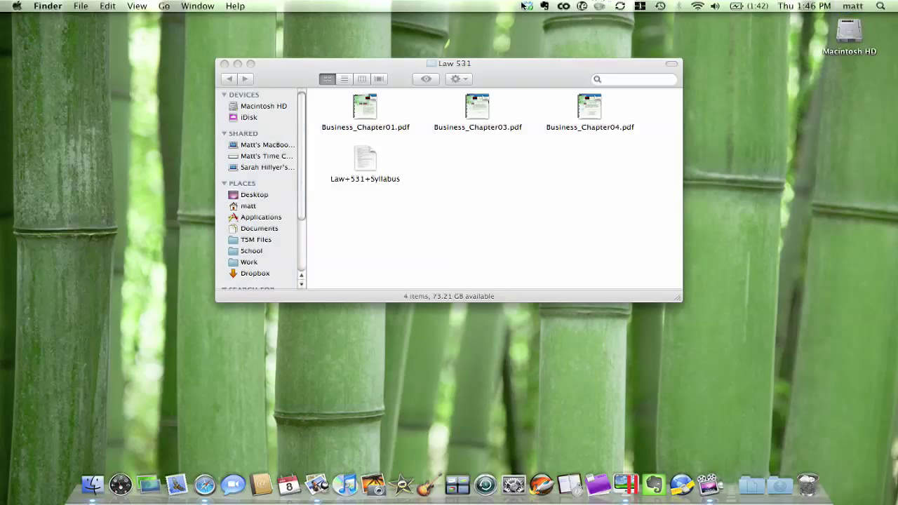
click(224, 64)
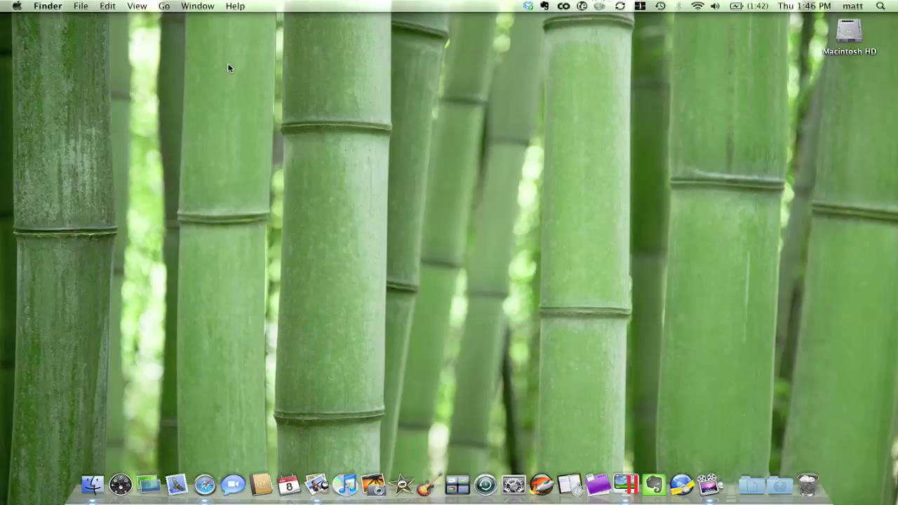
Step: Clear the old Spotlight query and search for "the stealth mac"
click(882, 5)
key(BackSpace)
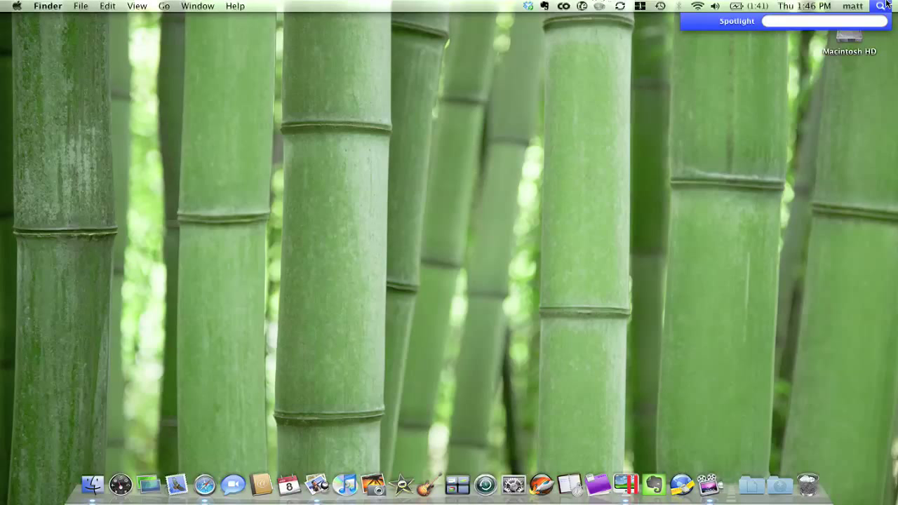
text(the )
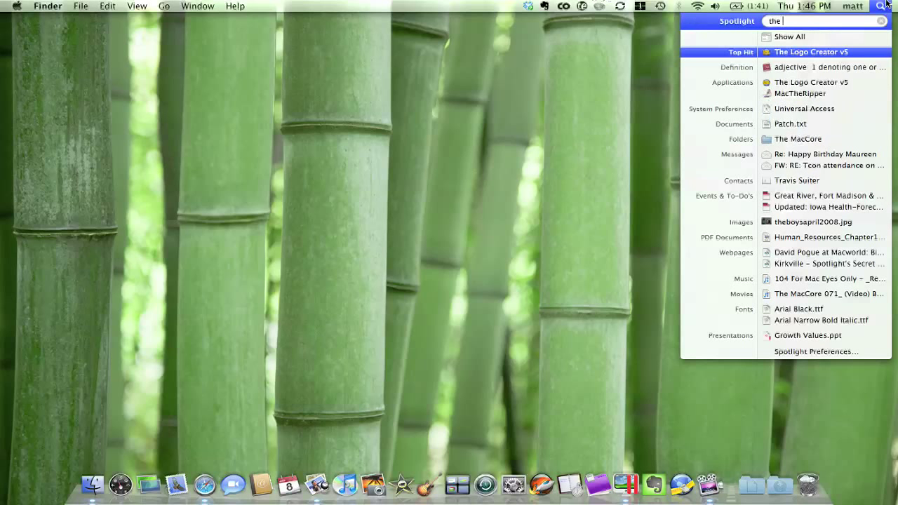
text(stealth)
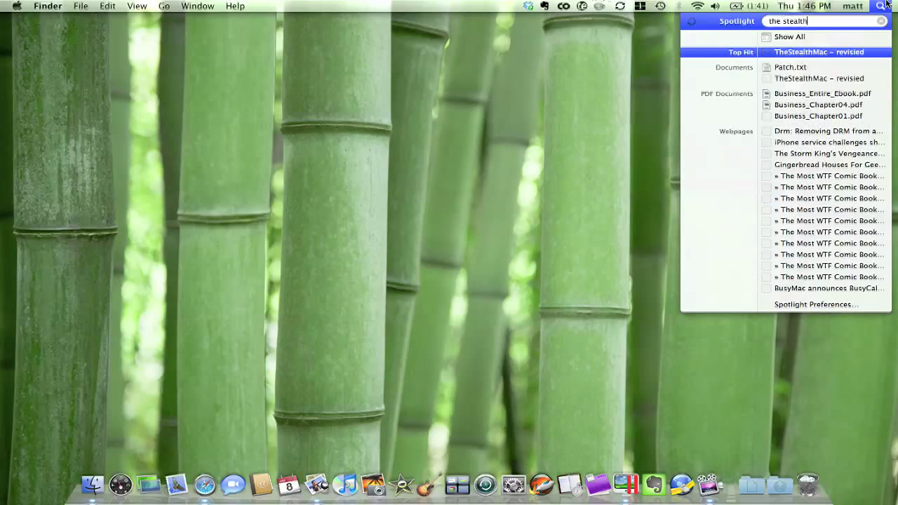
text( mac)
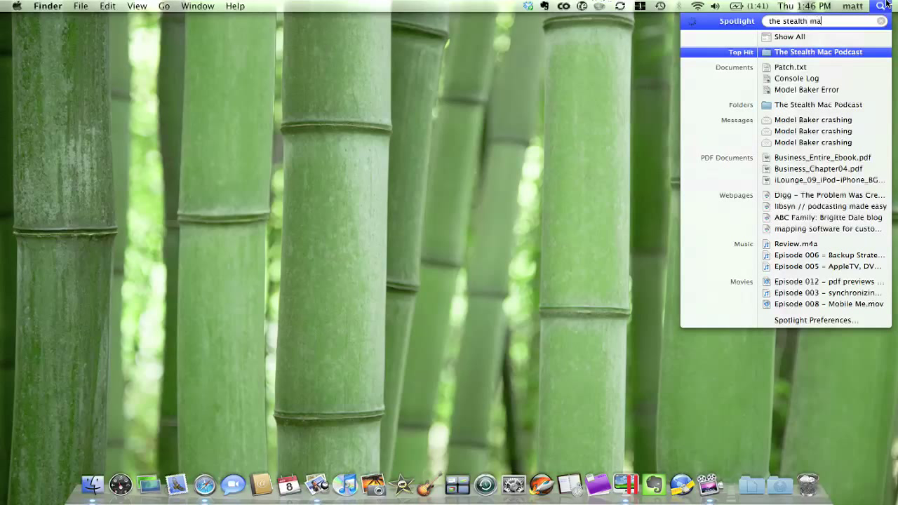
Step: Open The Stealth Mac Podcast folder from the Spotlight results, and close its window
key(Down)
key(Down)
key(Down)
key(Down)
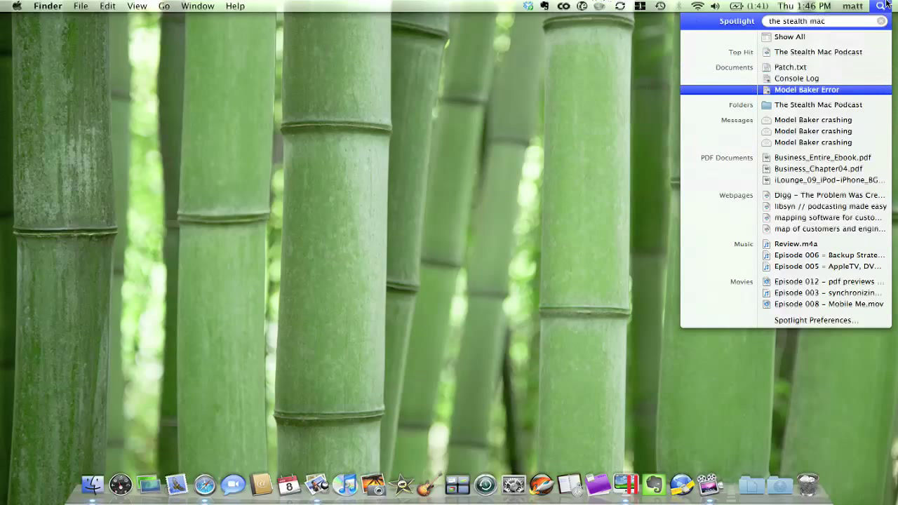
key(Return)
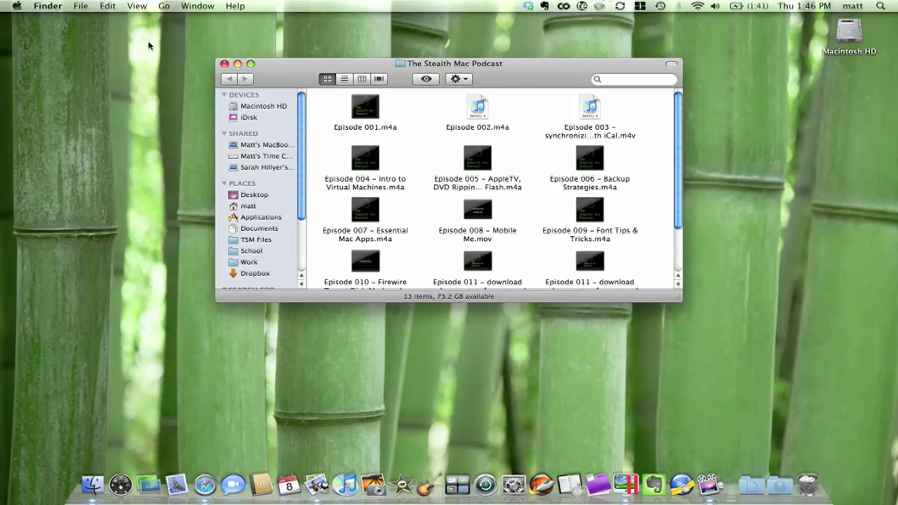
click(223, 64)
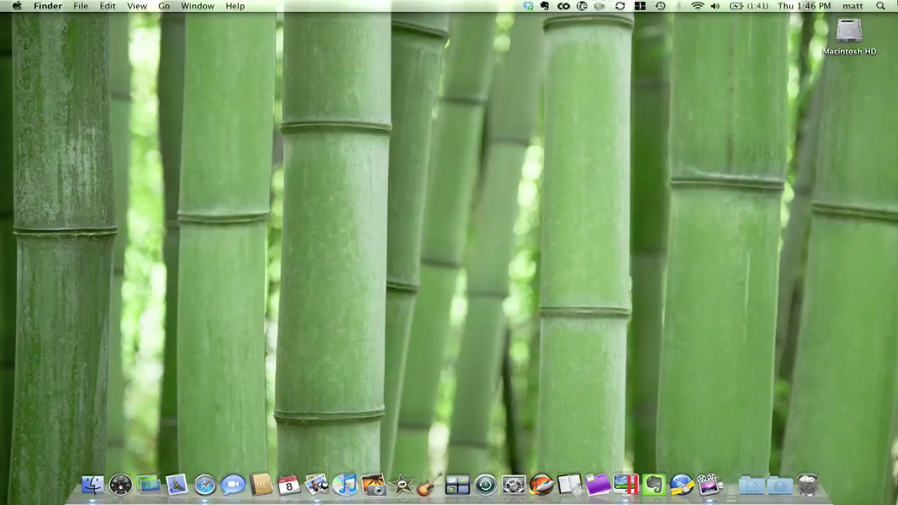
Step: Clear the previous Spotlight query and run a Boolean search for "mac not law"
click(880, 6)
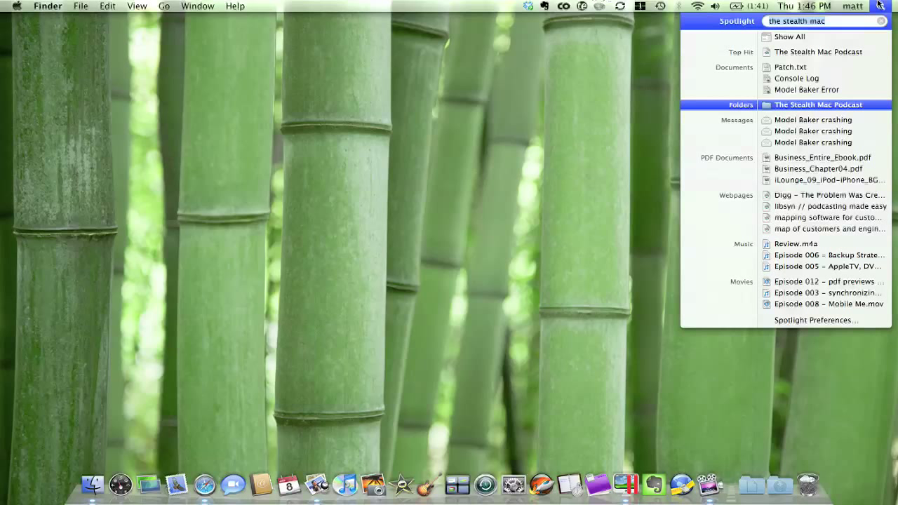
key(Escape)
key(Escape)
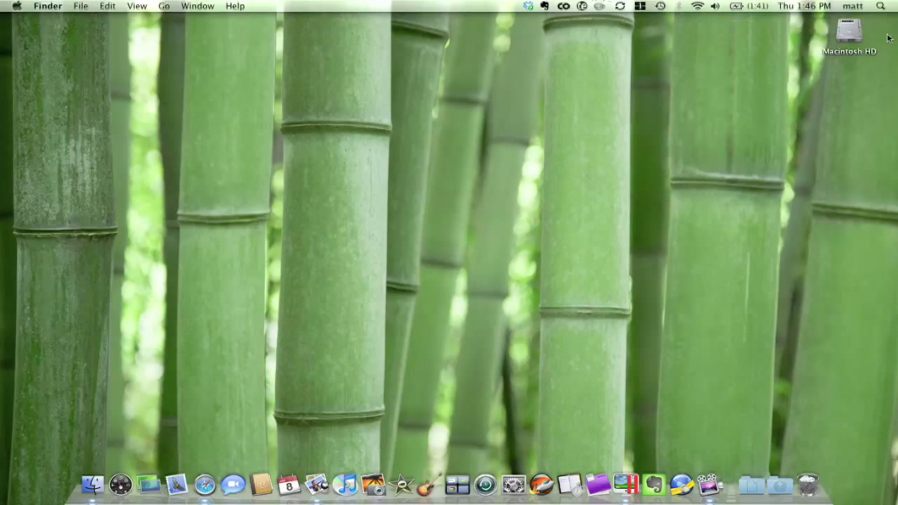
click(881, 6)
click(882, 6)
click(884, 5)
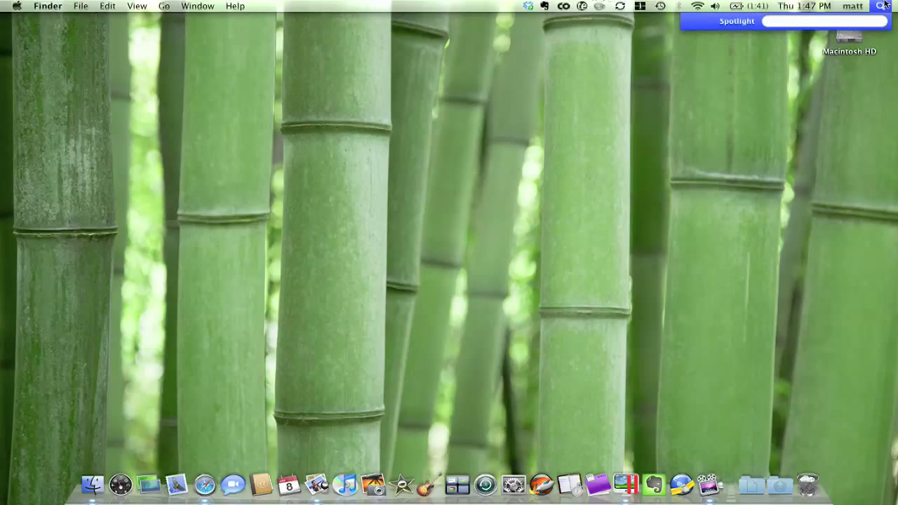
text(mac not la)
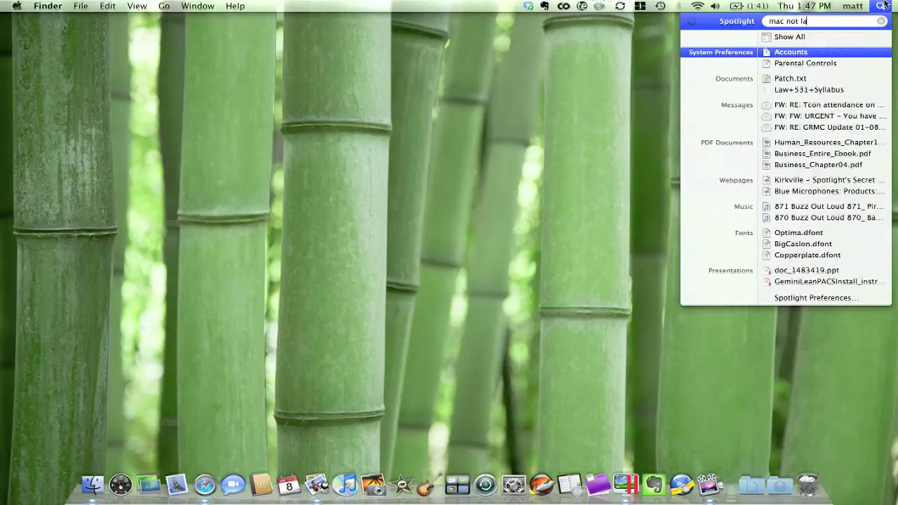
text(w)
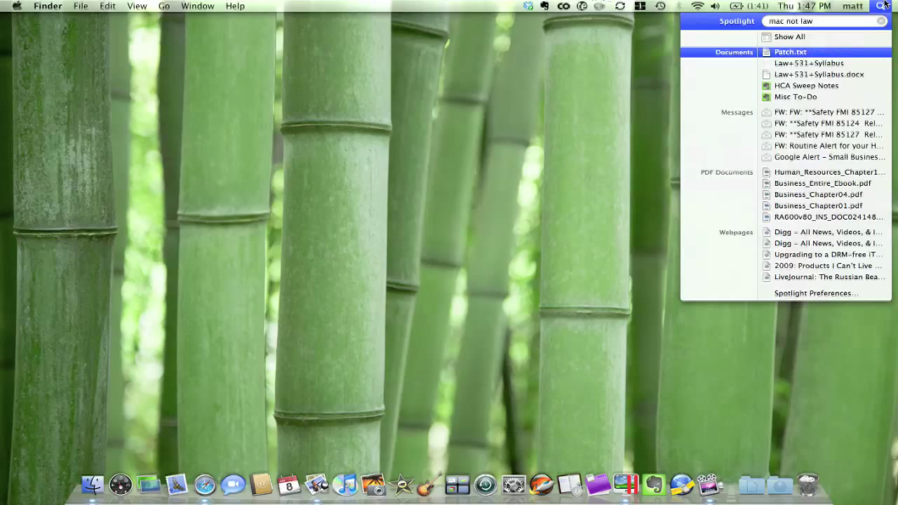
Step: Replace the Spotlight query with the Boolean search "king not lear"
key(BackSpace)
key(BackSpace)
key(BackSpace)
key(BackSpace)
key(BackSpace)
key(BackSpace)
key(BackSpace)
key(BackSpace)
key(BackSpace)
key(BackSpace)
key(BackSpace)
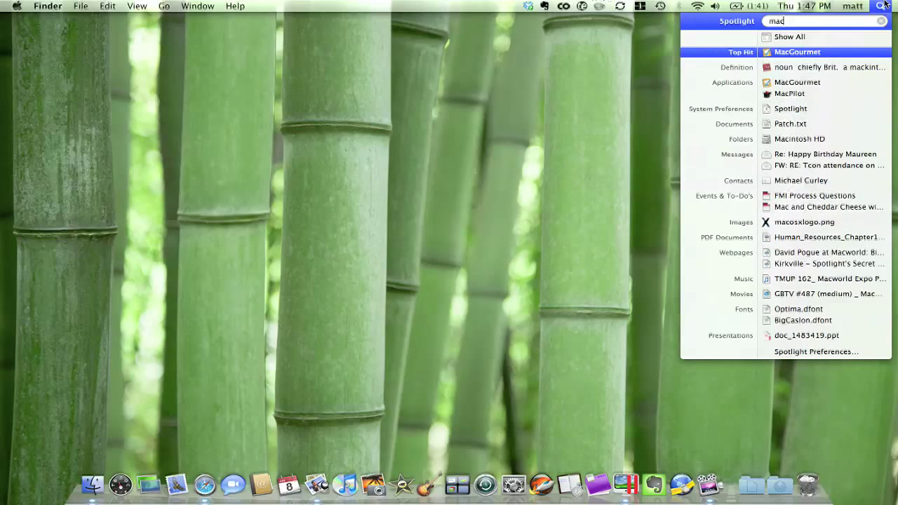
text(king no)
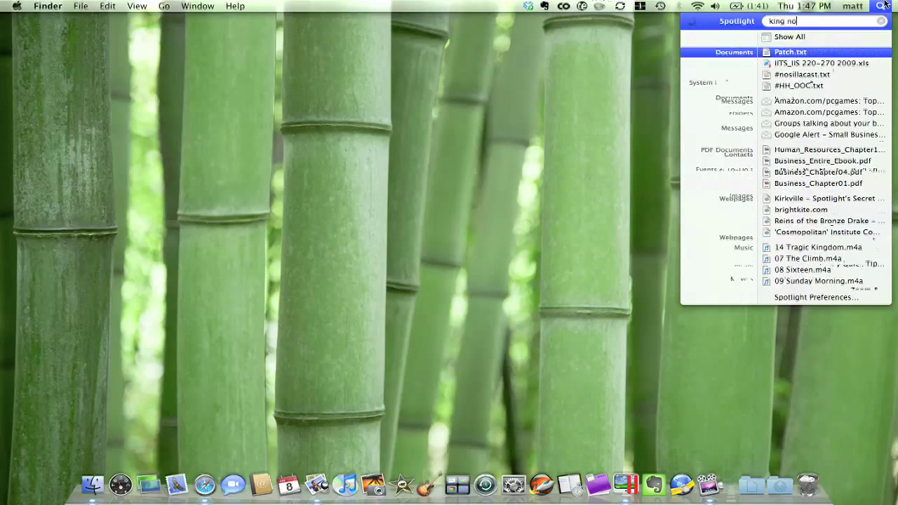
text(t lear)
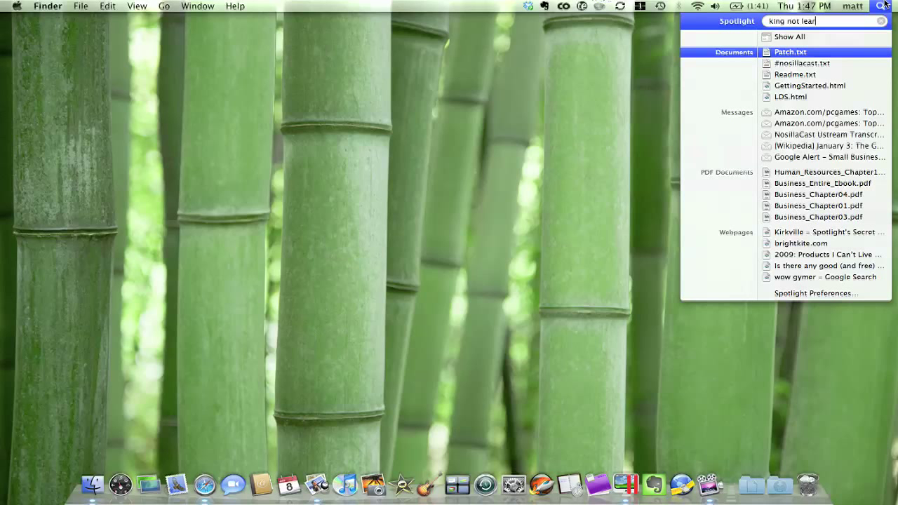
Step: Clear the Spotlight query and run a Boolean search for "mac and stealth"
key(BackSpace)
key(BackSpace)
key(BackSpace)
key(BackSpace)
key(BackSpace)
key(BackSpace)
key(BackSpace)
key(BackSpace)
key(BackSpace)
key(BackSpace)
key(BackSpace)
key(BackSpace)
key(BackSpace)
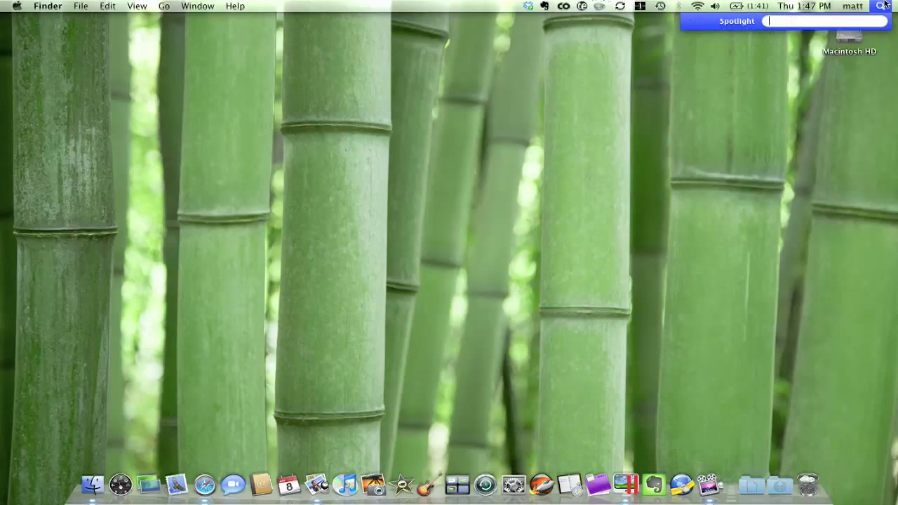
text(mac and)
text(d s)
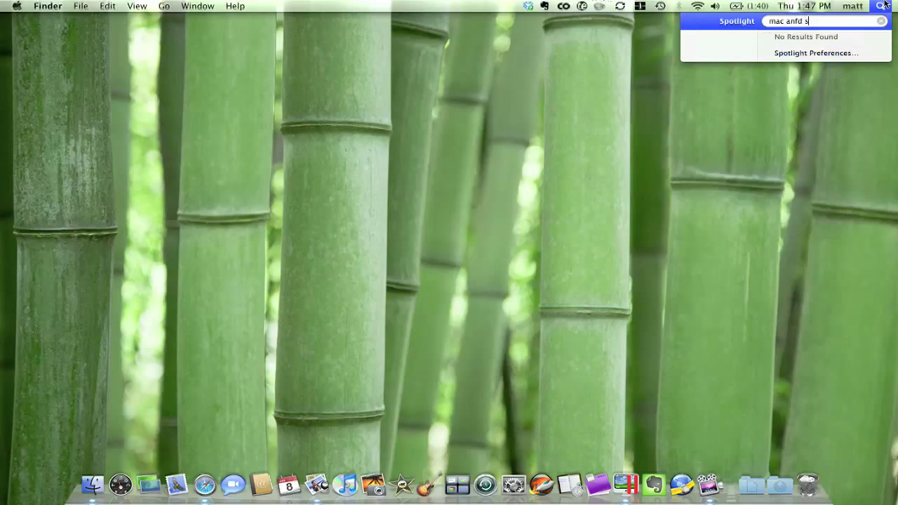
key(BackSpace)
key(BackSpace)
text(d stealth)
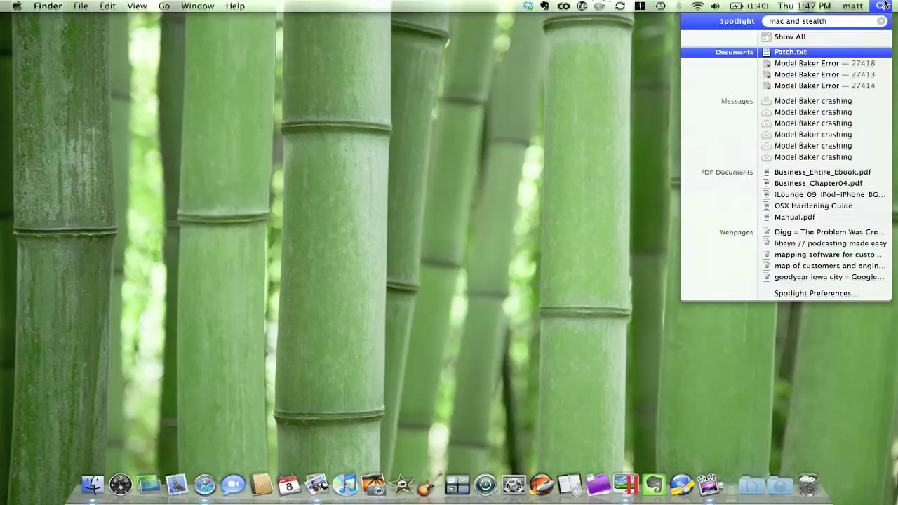
Step: Shorten the Spotlight query to "mac stealth" by removing the Boolean operator
key(BackSpace)
key(BackSpace)
key(BackSpace)
key(BackSpace)
key(BackSpace)
key(BackSpace)
key(BackSpace)
key(BackSpace)
key(BackSpace)
key(BackSpace)
key(BackSpace)
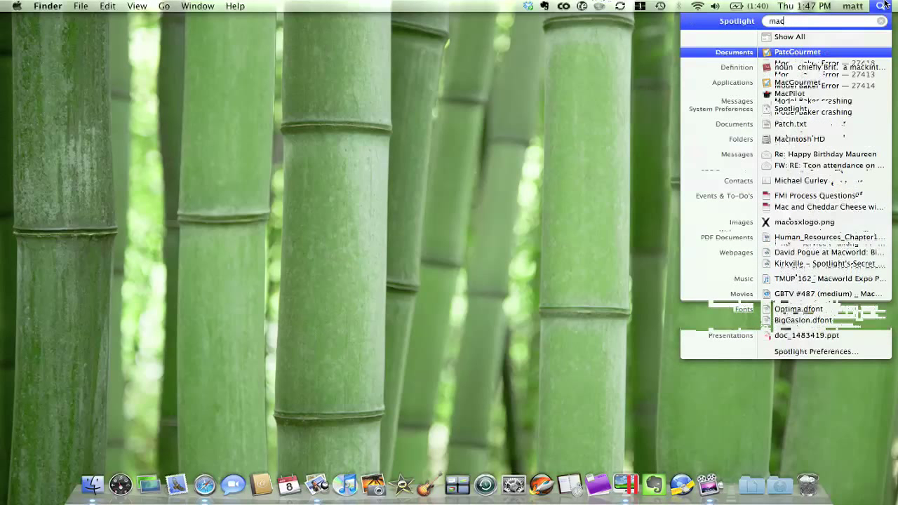
text(stealth)
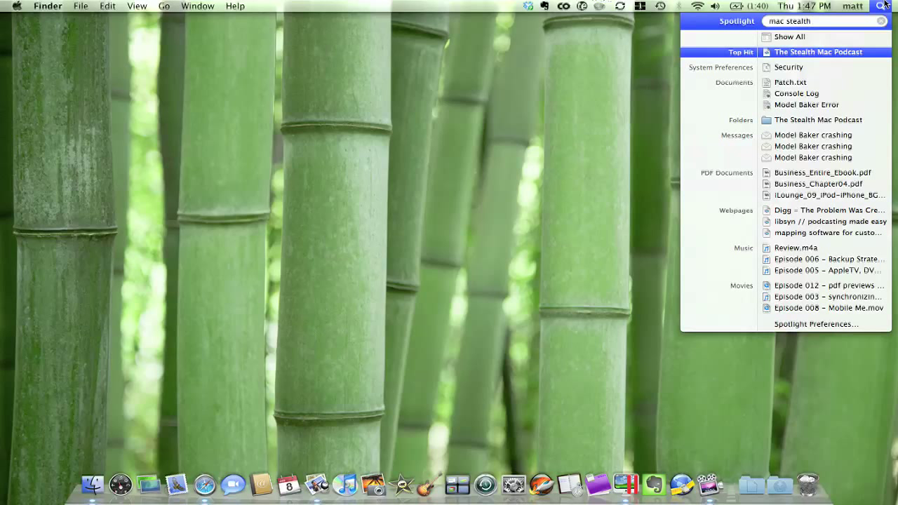
Step: Clear the "mac stealth" query and close Spotlight
key(BackSpace)
key(BackSpace)
key(BackSpace)
key(BackSpace)
key(BackSpace)
key(BackSpace)
key(BackSpace)
key(BackSpace)
key(BackSpace)
key(BackSpace)
key(BackSpace)
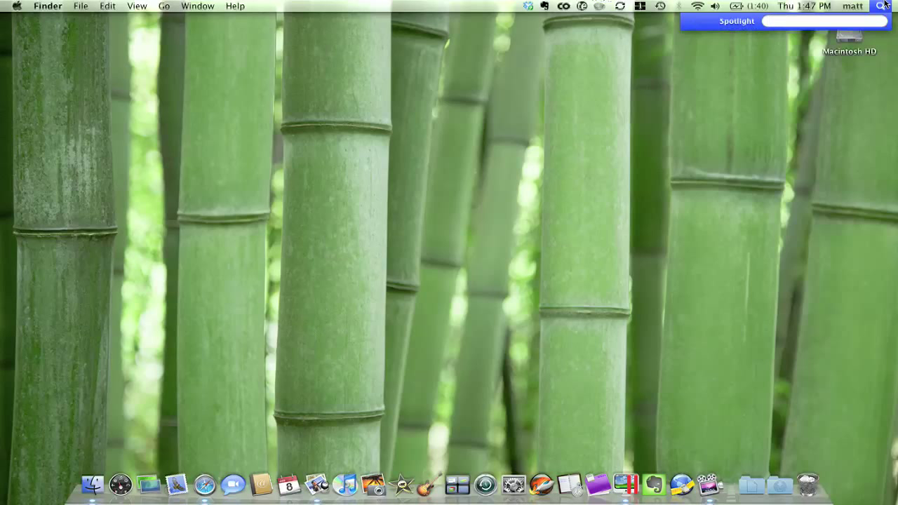
key(Escape)
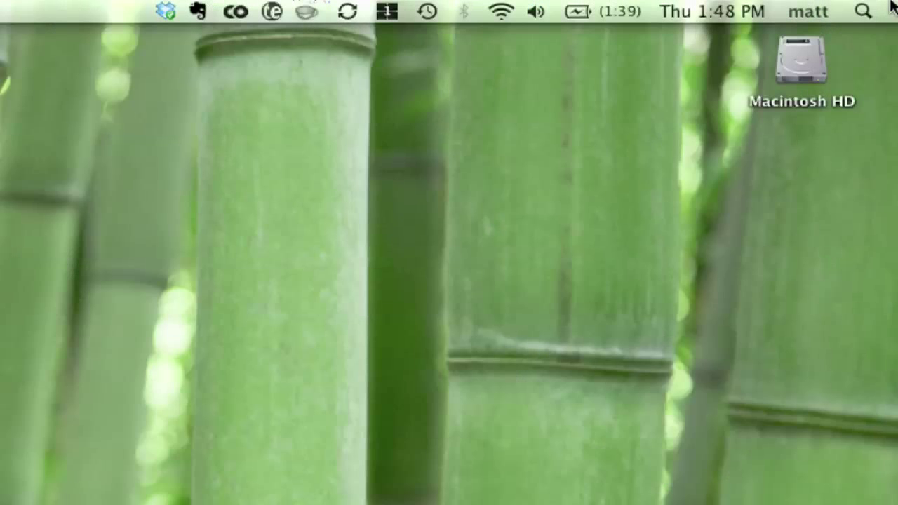
Step: Search Spotlight for "yellow kind:music" and move through the listed songs
click(880, 6)
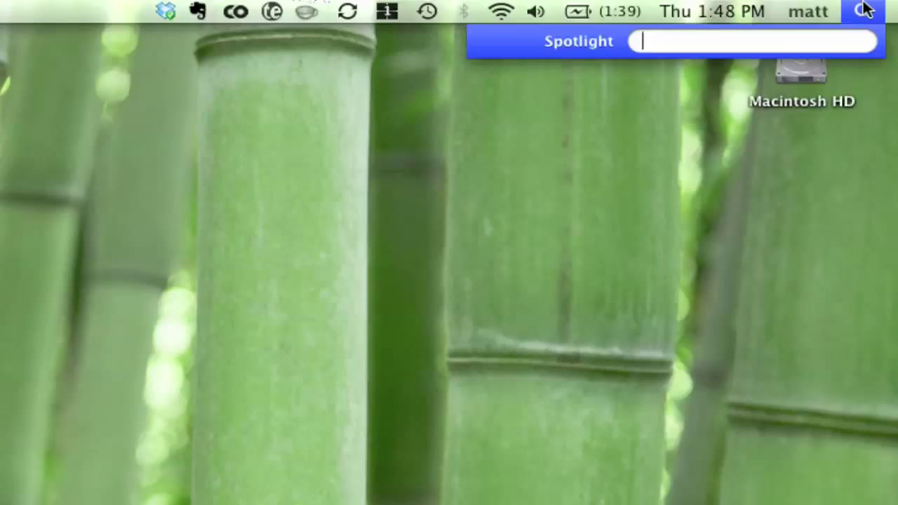
text(yellow ki)
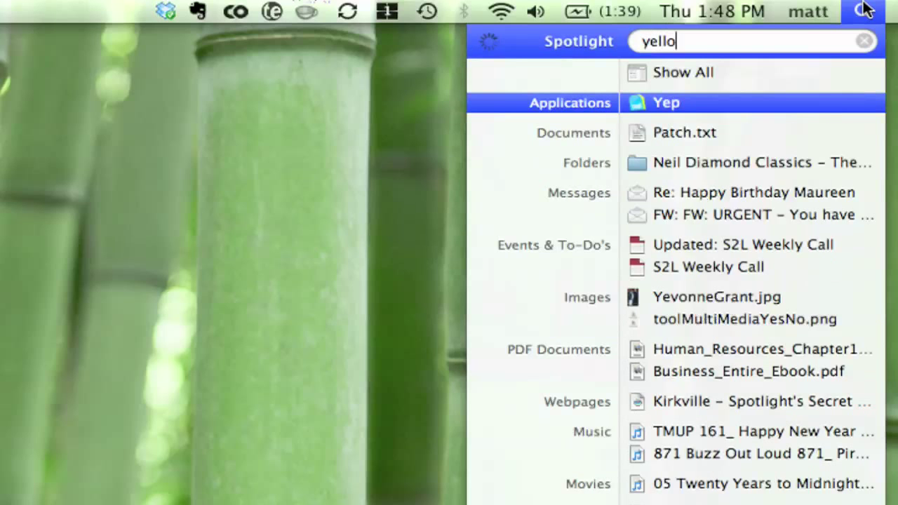
text(nd:music)
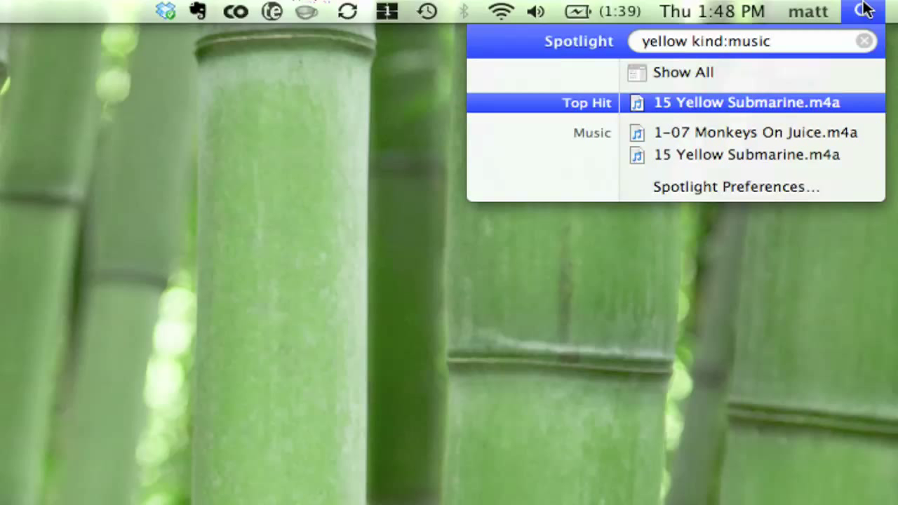
key(Down)
key(Down)
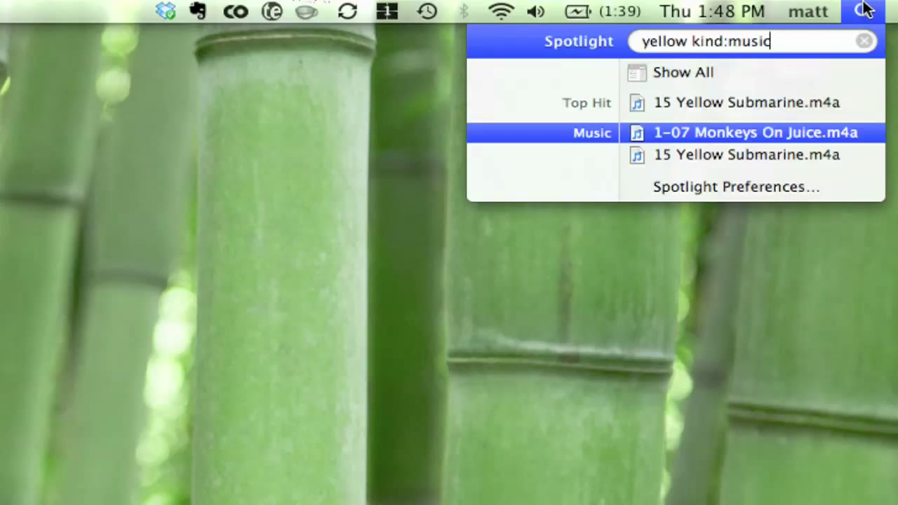
key(Up)
key(Up)
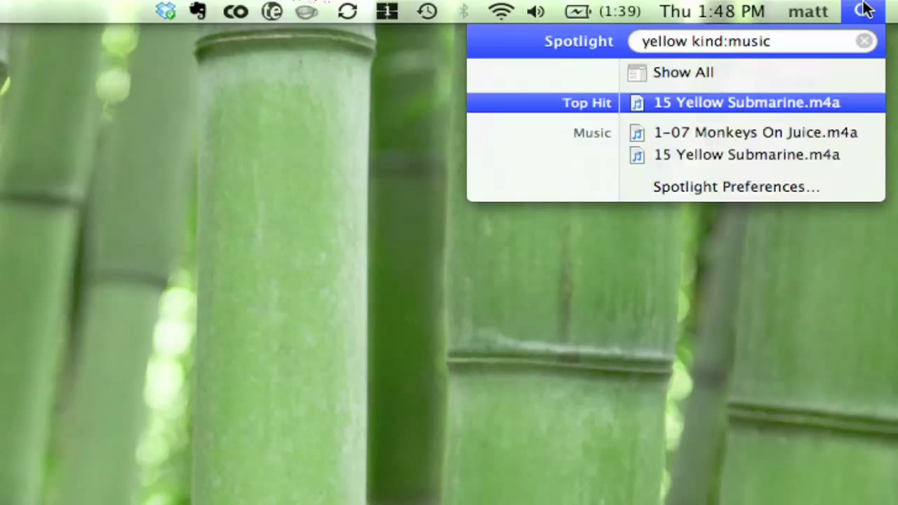
Step: Change the kind filter in the Spotlight query to video, giving "yellow kind:video"
key(BackSpace)
key(BackSpace)
key(BackSpace)
key(BackSpace)
key(BackSpace)
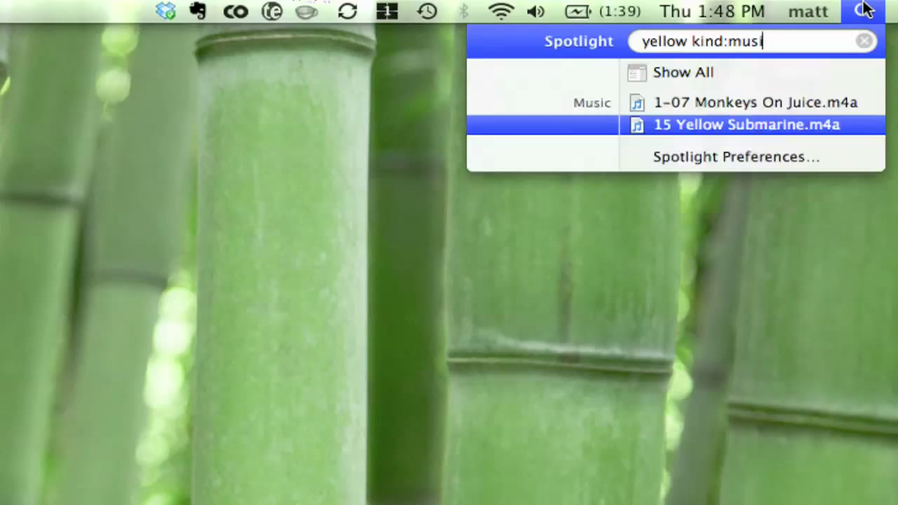
text(video)
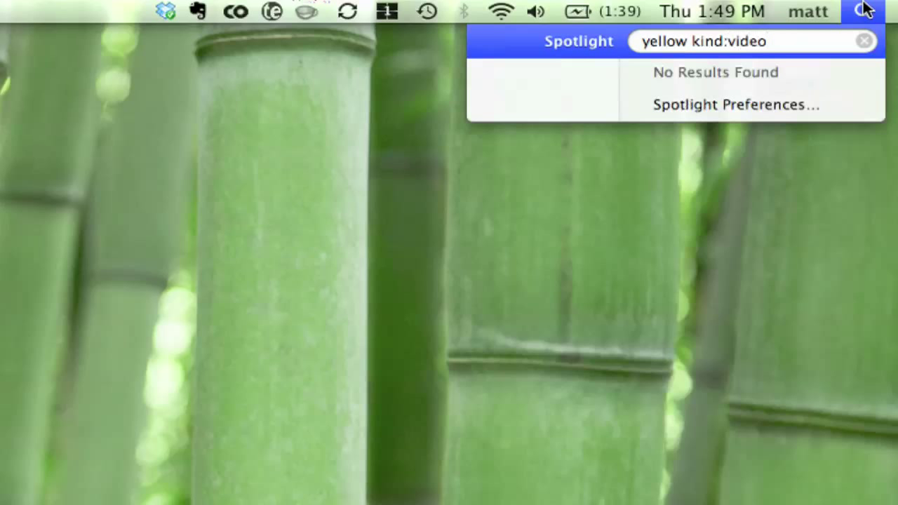
Step: Change the kind filter in the Spotlight query to pdf, giving "yellow kind:pdf"
key(BackSpace)
key(BackSpace)
key(BackSpace)
key(BackSpace)
key(BackSpace)
text(pdf)
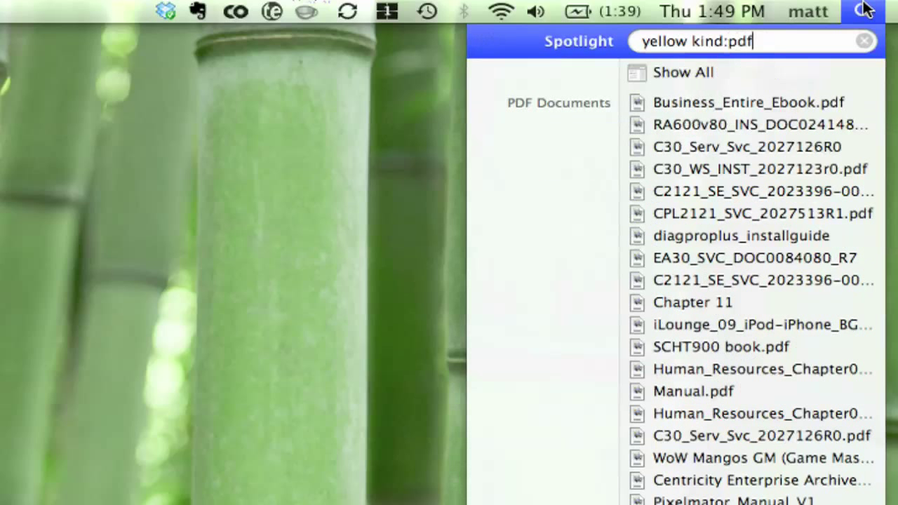
Step: Open Pixelmator_Manual_V1 from the PDF documents in the Spotlight results
key(Down)
key(Down)
key(Down)
key(Down)
key(Down)
key(Down)
key(Down)
key(Down)
key(Down)
key(Down)
key(Down)
key(Down)
key(Down)
key(Down)
key(Down)
key(Down)
key(Down)
key(Down)
key(Down)
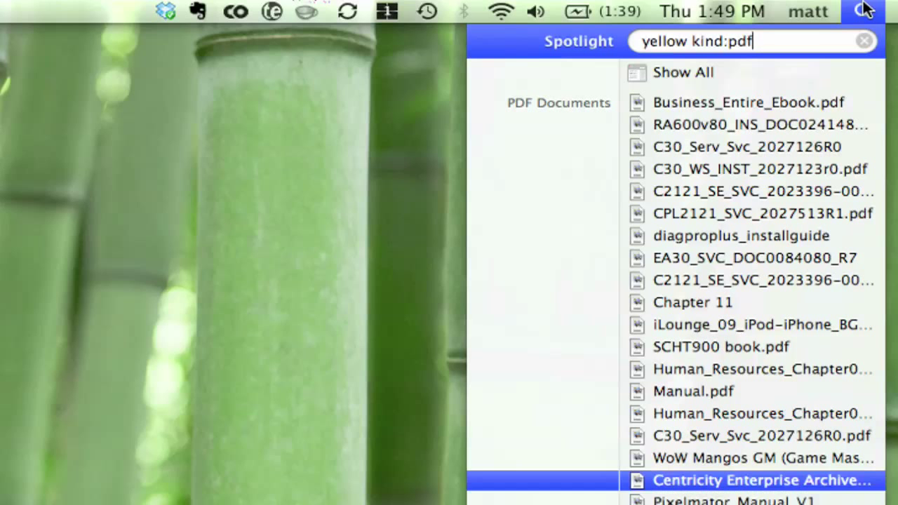
key(Down)
key(Return)
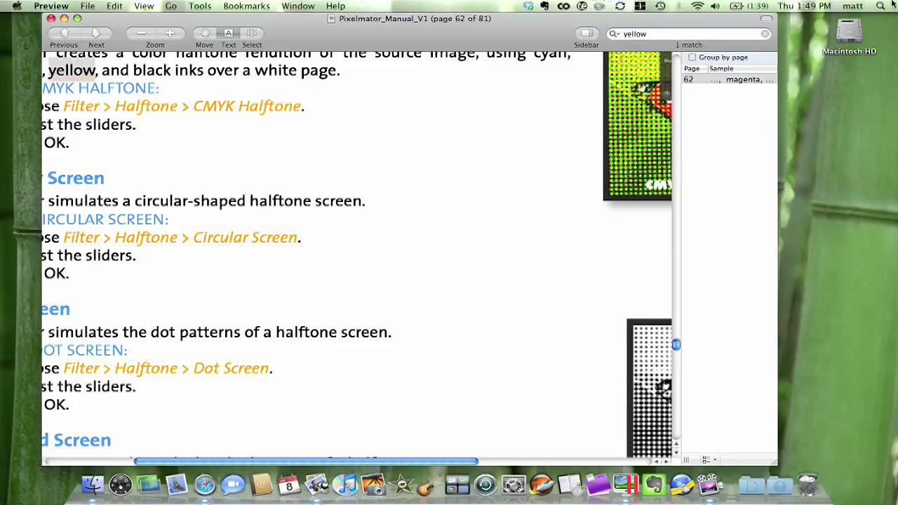
Step: Reopen the Spotlight results for "yellow kind:pdf" and return to the Pixelmator manual
click(851, 6)
click(884, 99)
click(881, 6)
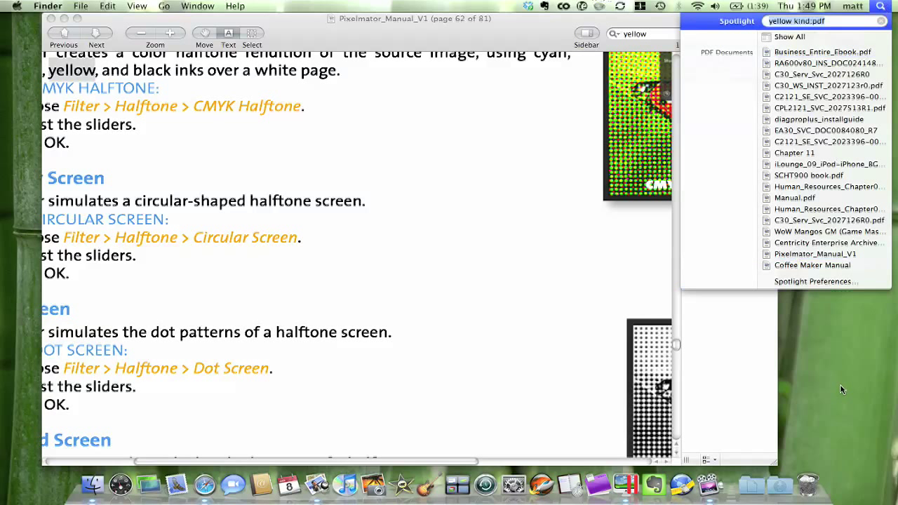
click(327, 35)
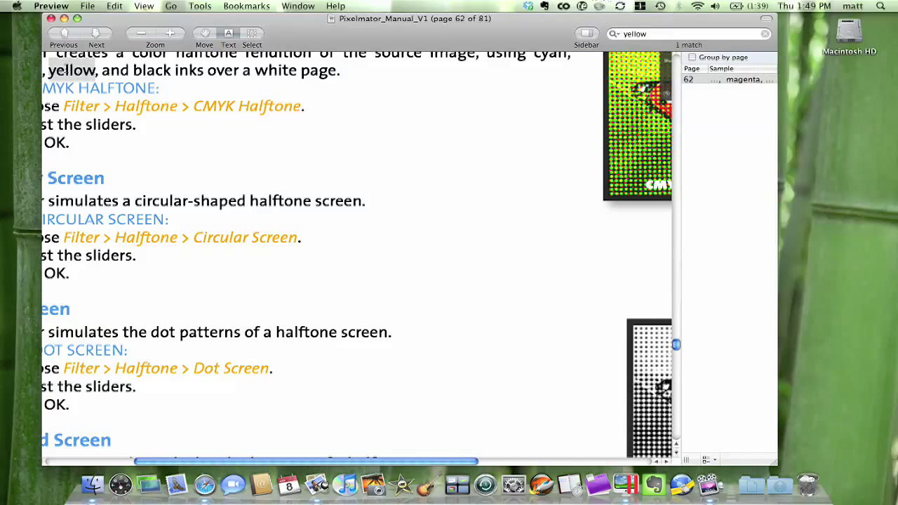
Step: Select the word "yellow" on page 62 of the Pixelmator manual and close the document window
drag(48, 73, 96, 71)
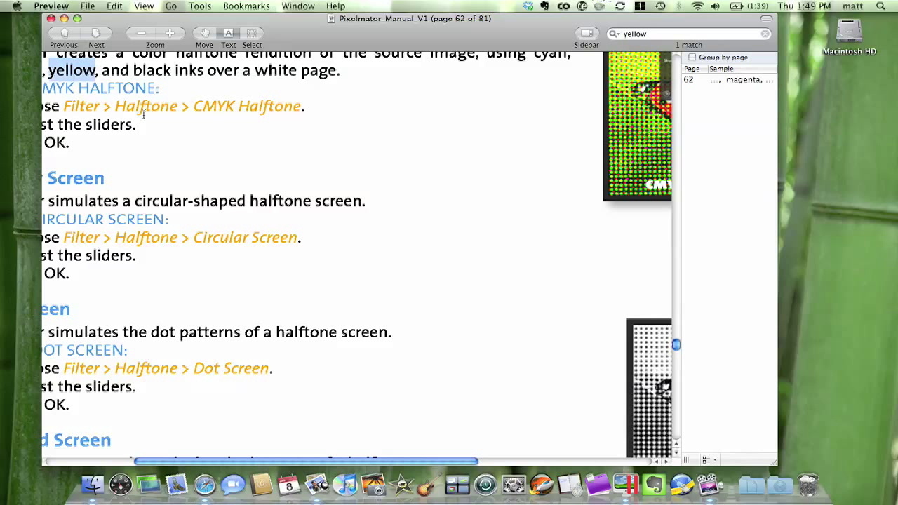
click(49, 18)
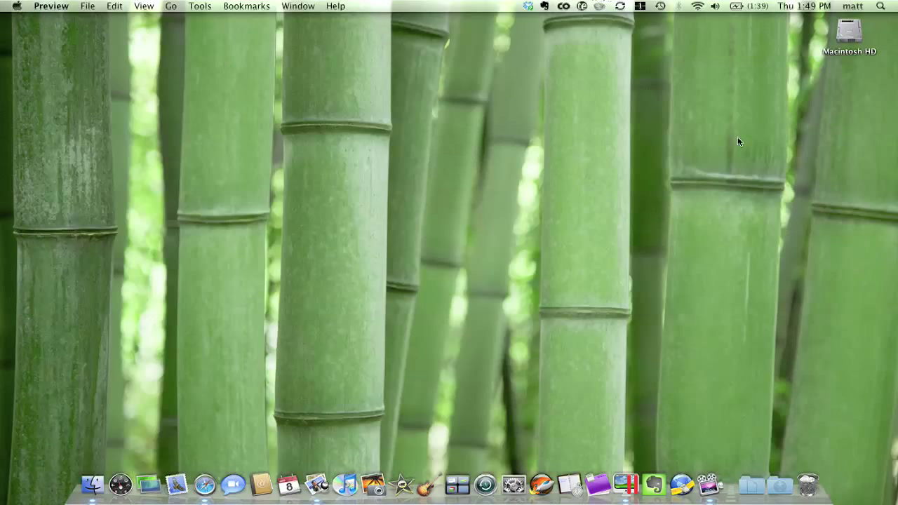
Step: Replace the old Spotlight query with a search for "apple kind:pdf"
click(881, 6)
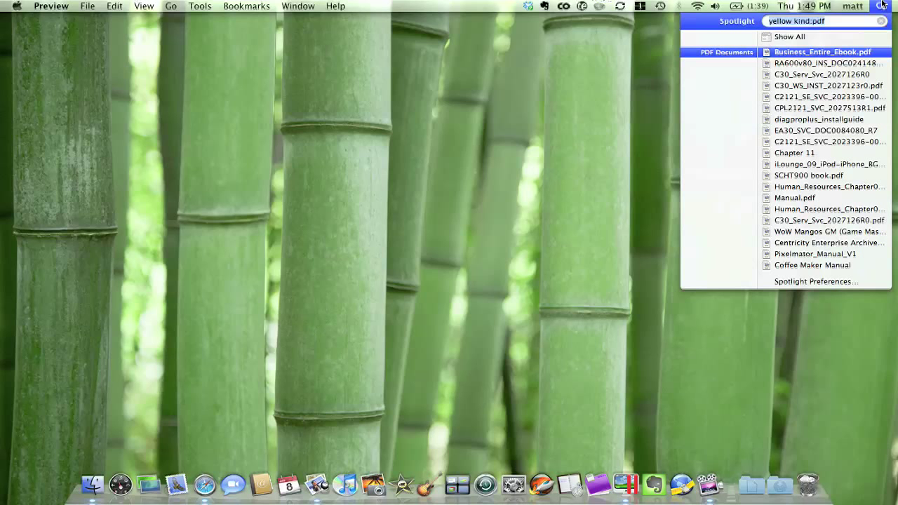
text(mac)
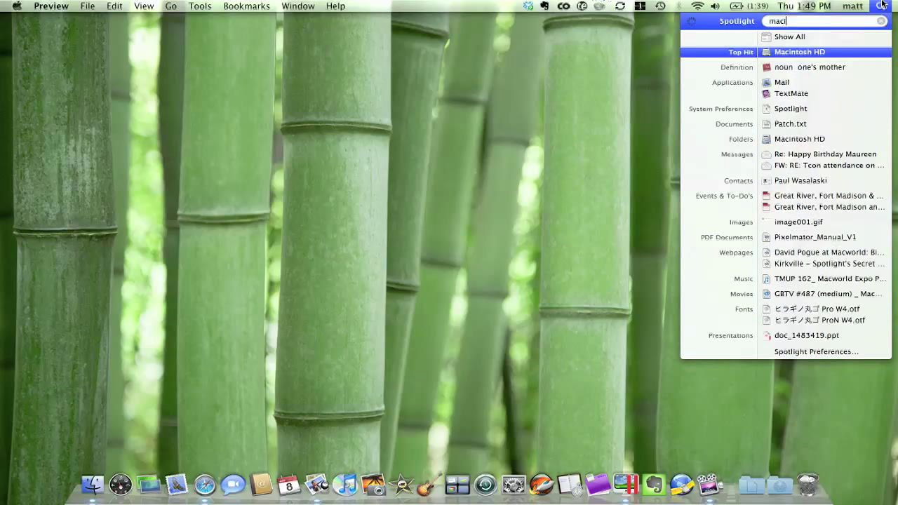
key(Escape)
text(apple )
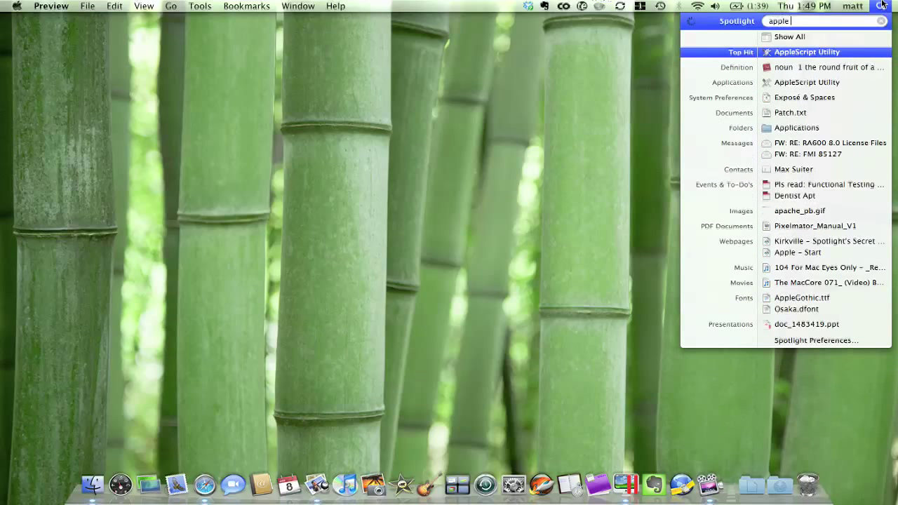
text(kind:pdf)
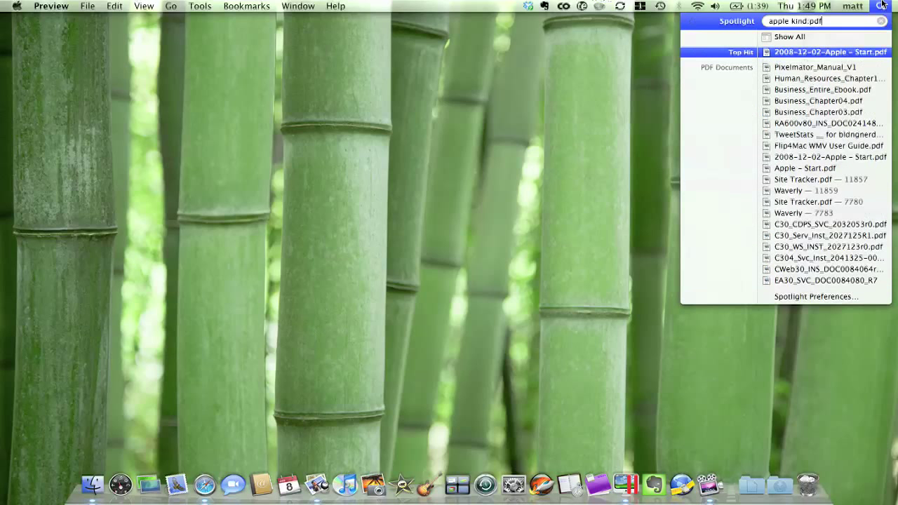
Step: Open Business_Chapter04.pdf from the Spotlight results
key(Down)
key(Down)
key(Down)
key(Down)
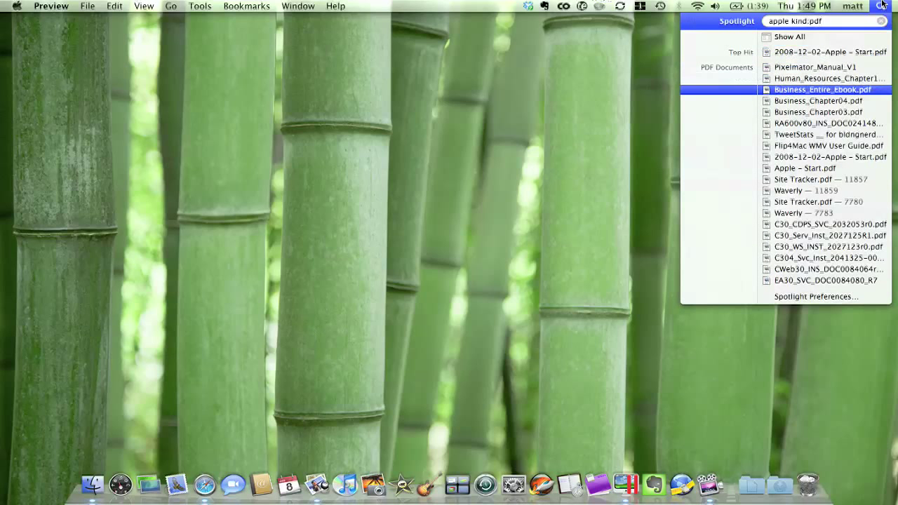
key(Return)
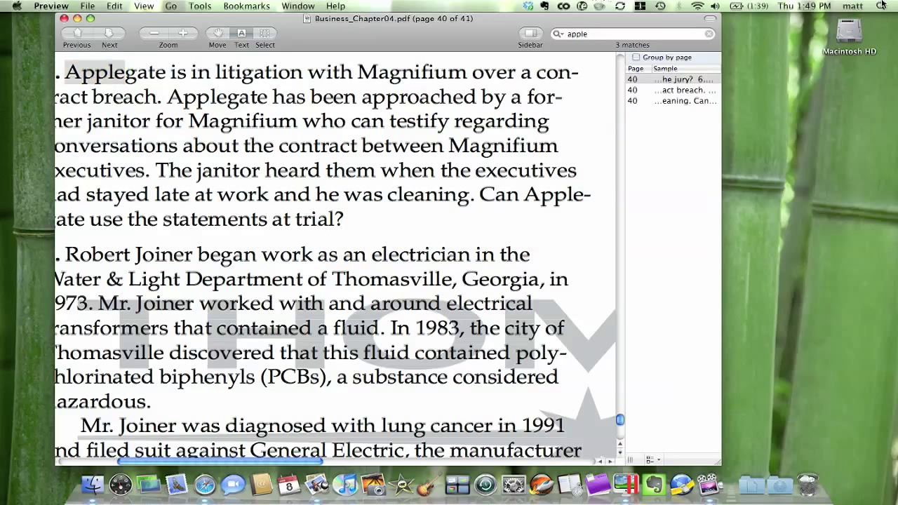
Step: Close the Business_Chapter04.pdf window
click(748, 6)
click(173, 66)
click(63, 20)
click(885, 6)
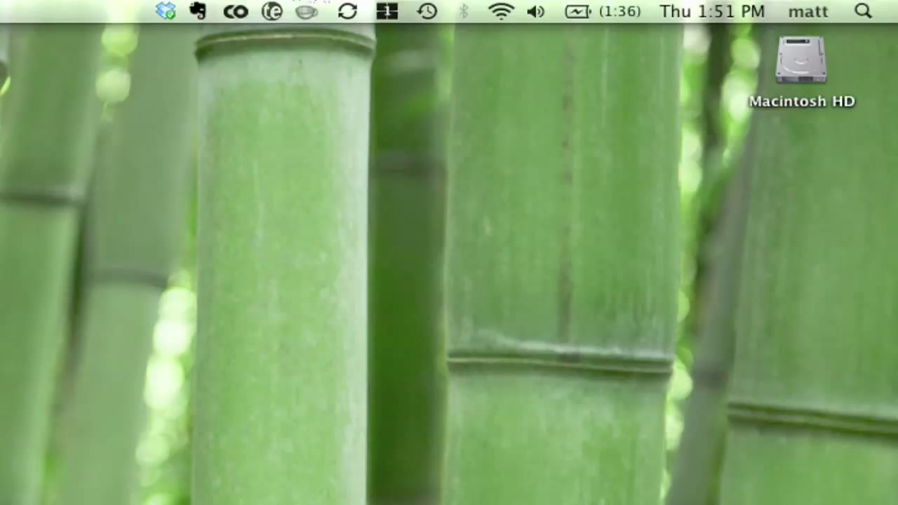
Step: Open Spotlight and search for items dated after a given day with "date:>01/05/06"
key(super+space)
text(date)
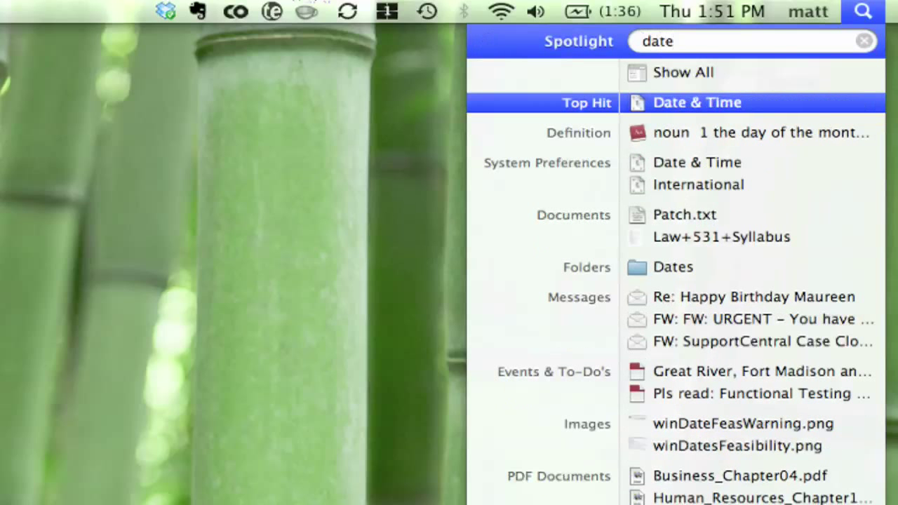
text(:>)
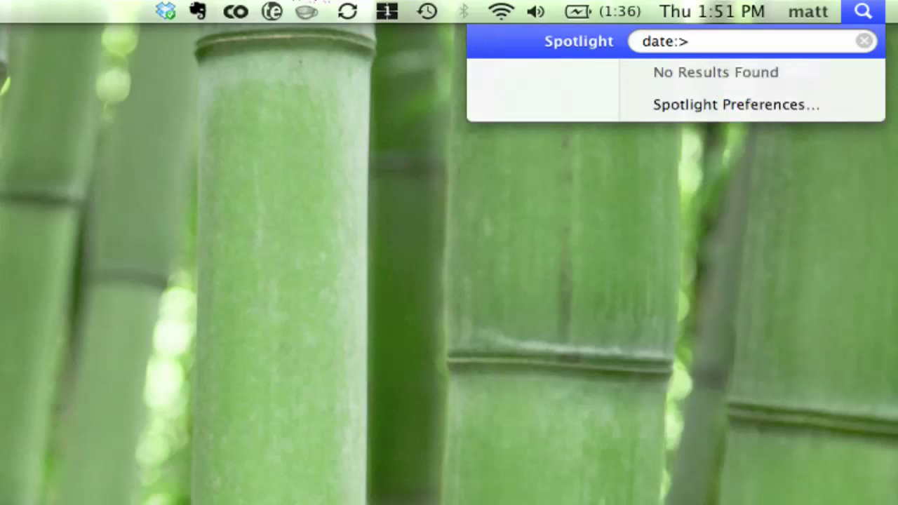
text(01/05/0)
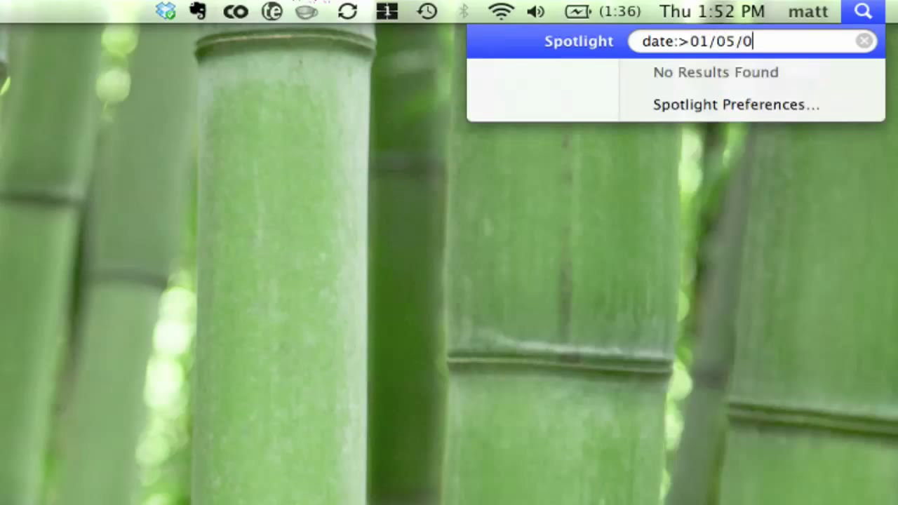
text(6)
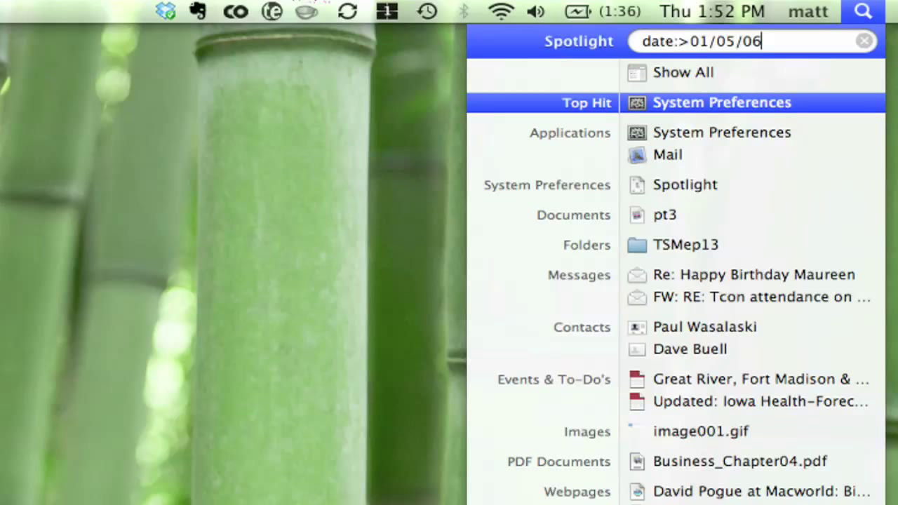
Step: Extend the Spotlight query to "date:>01/05/06-01/06/06" and move through the results down to the second message
text(-01/06/)
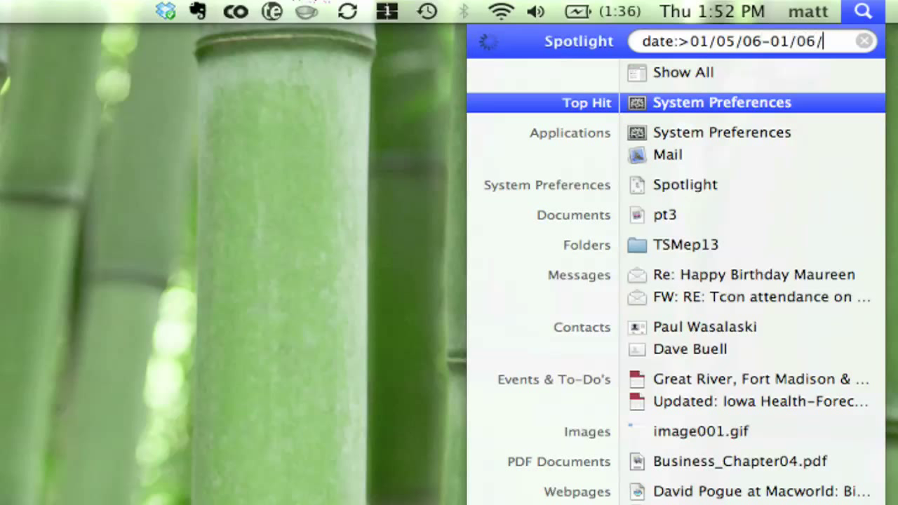
text(06)
key(Down)
key(Down)
key(Down)
key(Down)
key(Down)
key(Down)
key(Down)
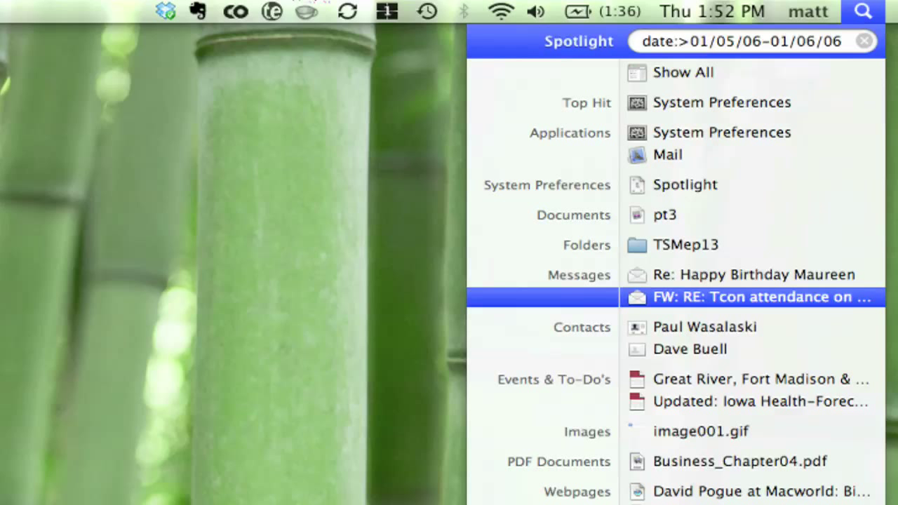
Step: Change the Spotlight query's comparison to "<" before 01/05/06 and remove the second date from it
click(689, 42)
key(BackSpace)
text(<)
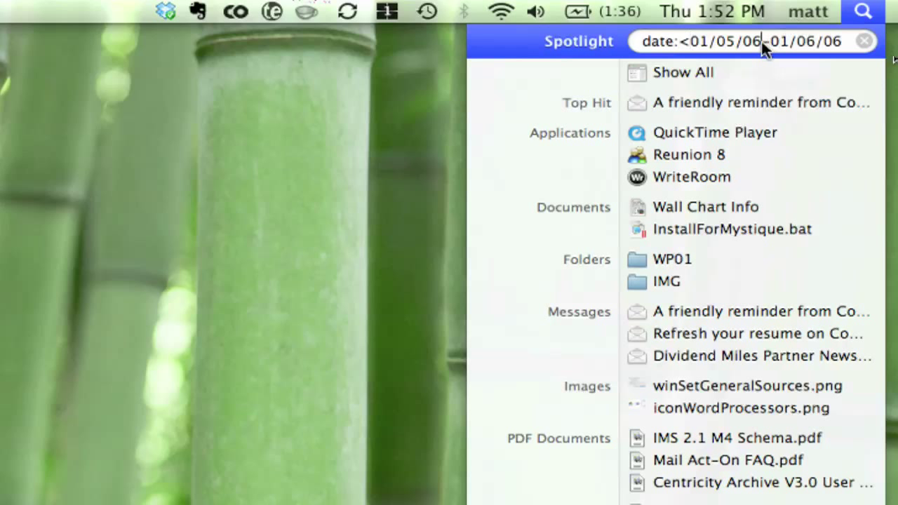
drag(763, 42, 835, 53)
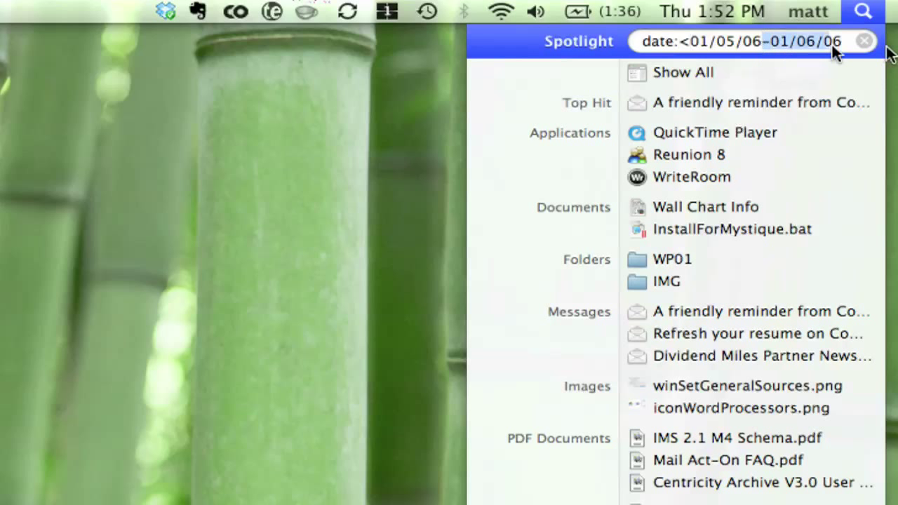
key(BackSpace)
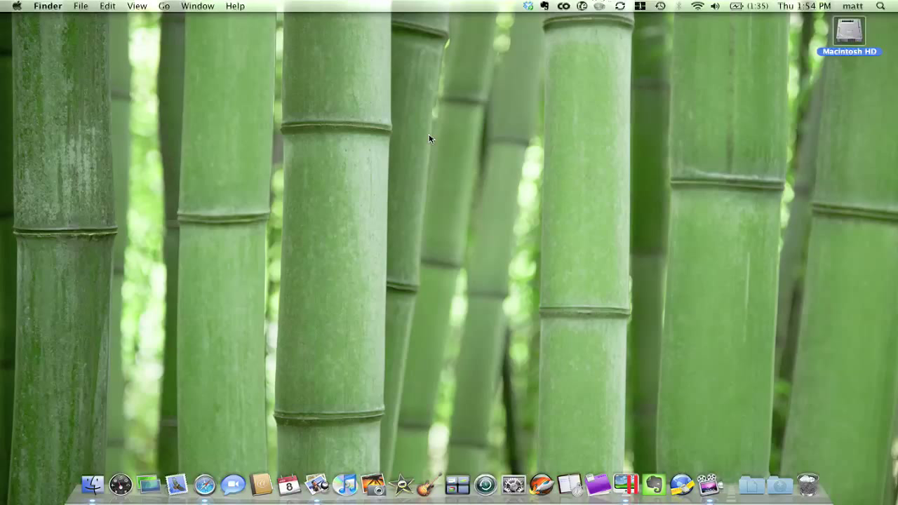
Step: Open Spotlight and search for photos by film speed with "iso:400"
key(super+space)
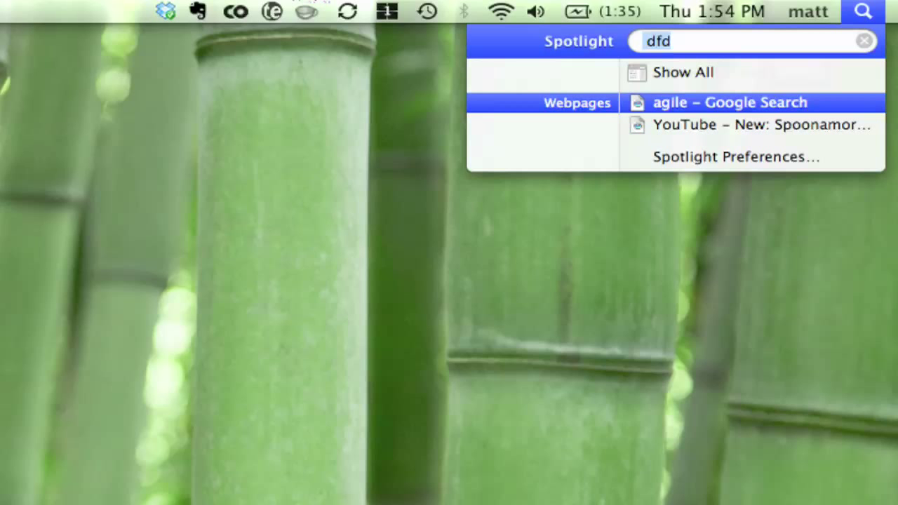
text(iso)
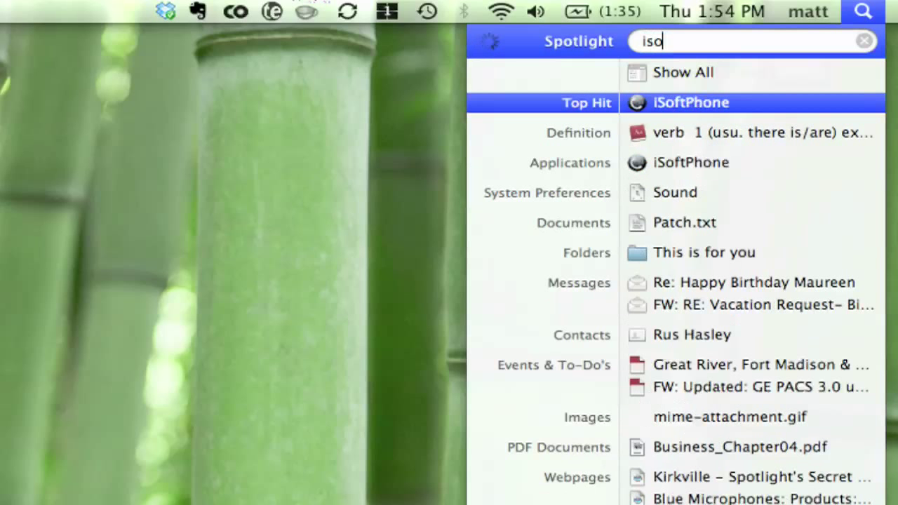
text(:400)
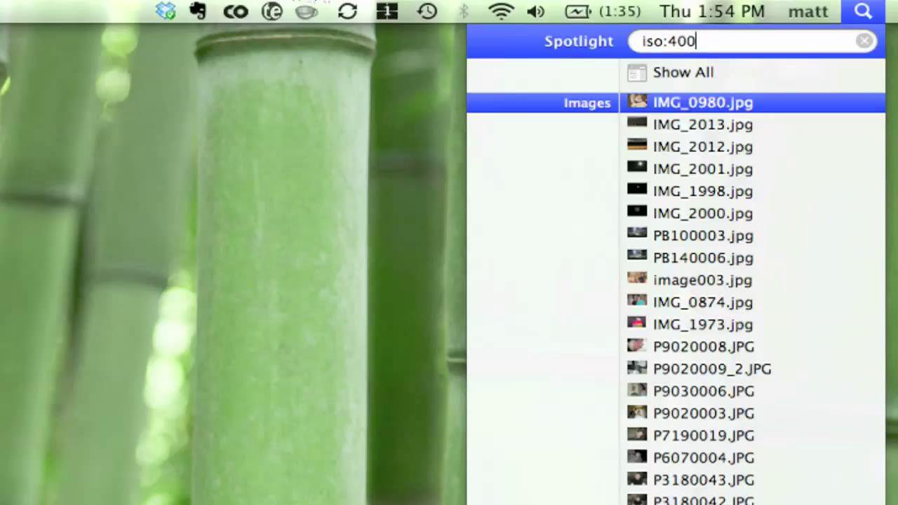
Step: Browse down the list of images found for the ISO query, clear the query and close Spotlight
key(Down)
key(Down)
key(Down)
key(Down)
key(Down)
key(Down)
key(Down)
key(Down)
key(Down)
key(Down)
key(Down)
key(Down)
key(Down)
key(Down)
key(Down)
key(Down)
key(Down)
key(Down)
key(Down)
key(Down)
key(Down)
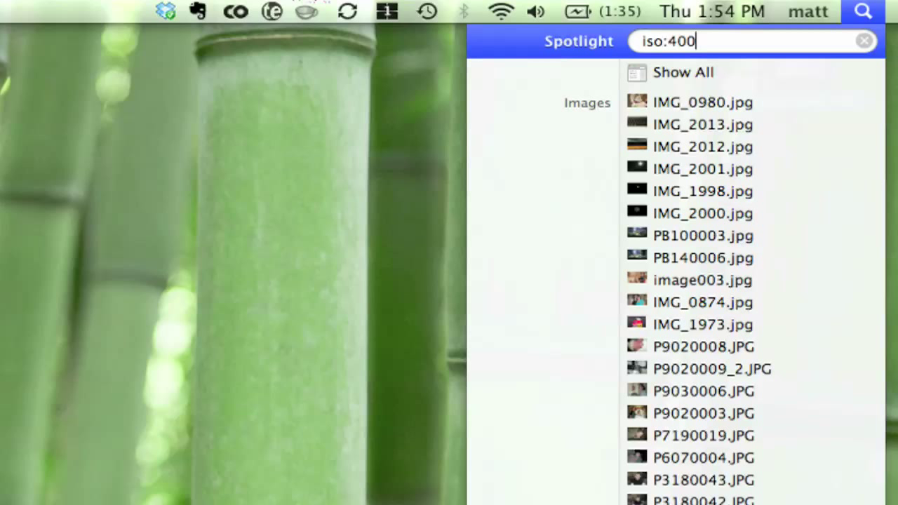
key(Escape)
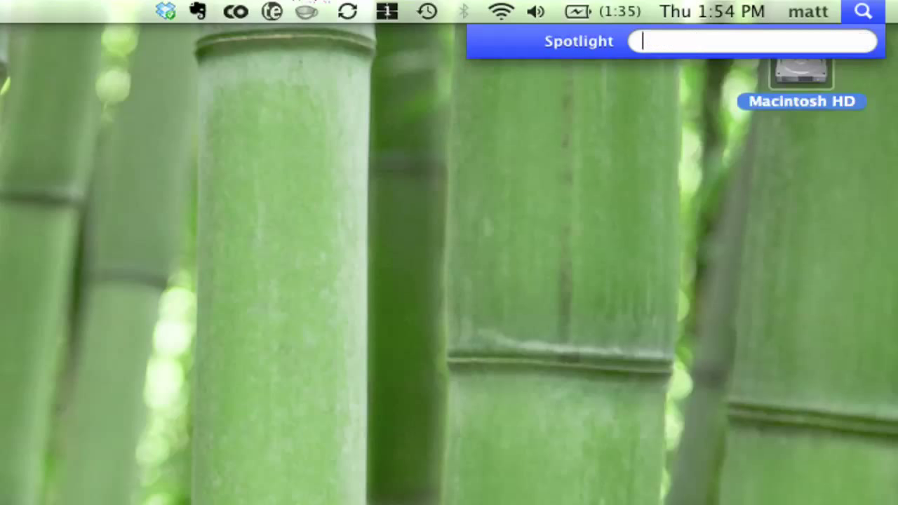
key(Escape)
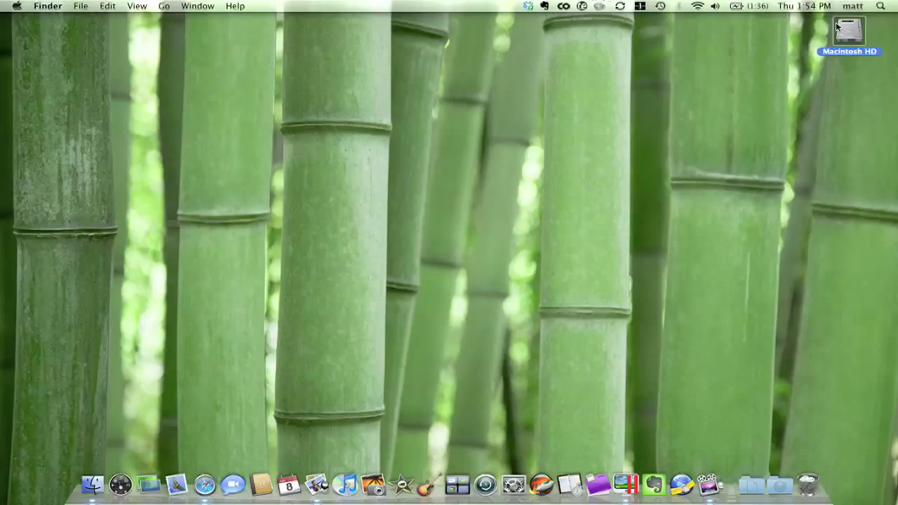
Step: Open Macintosh HD and search from its window for "iso:400", looking over the photos found
double_click(802, 60)
click(524, 81)
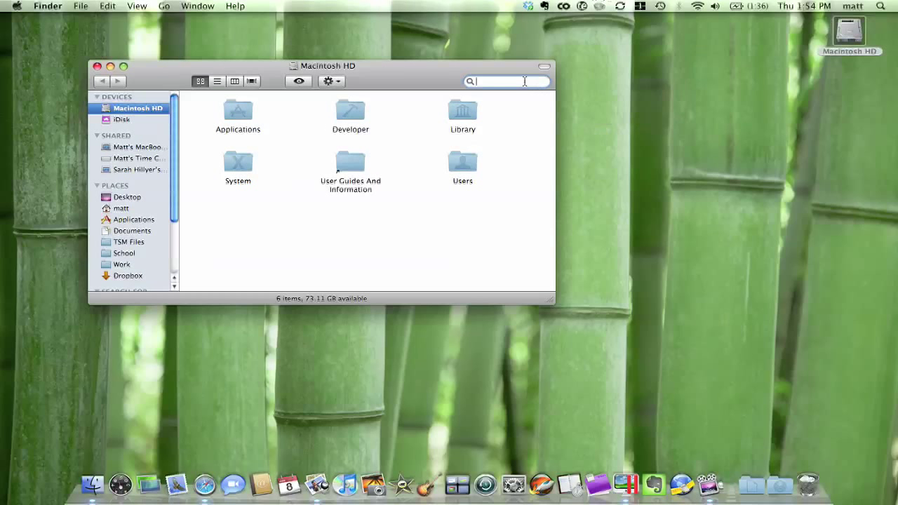
text(iso:400)
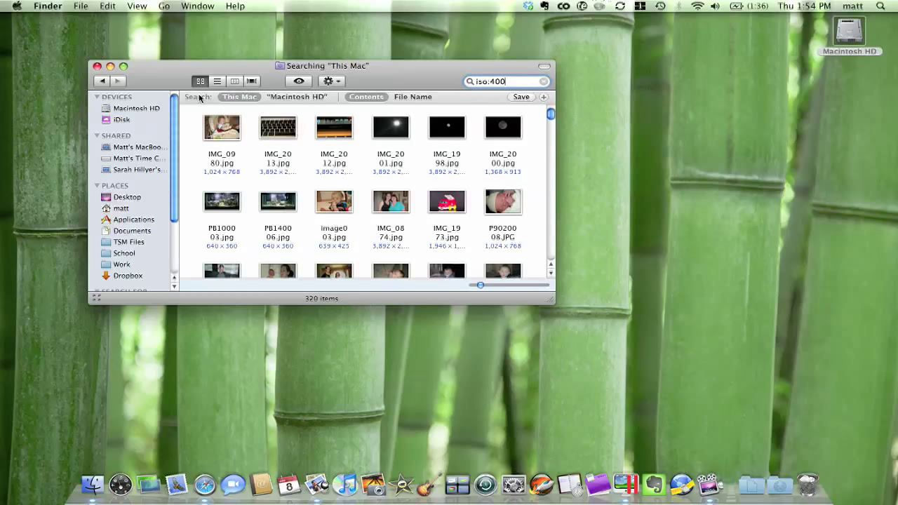
scroll(492, 183, down, 5)
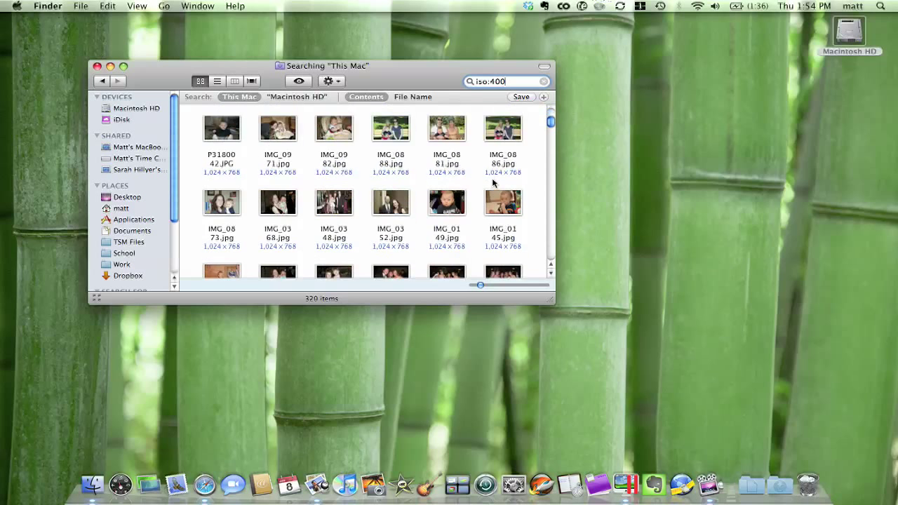
scroll(493, 184, up, 5)
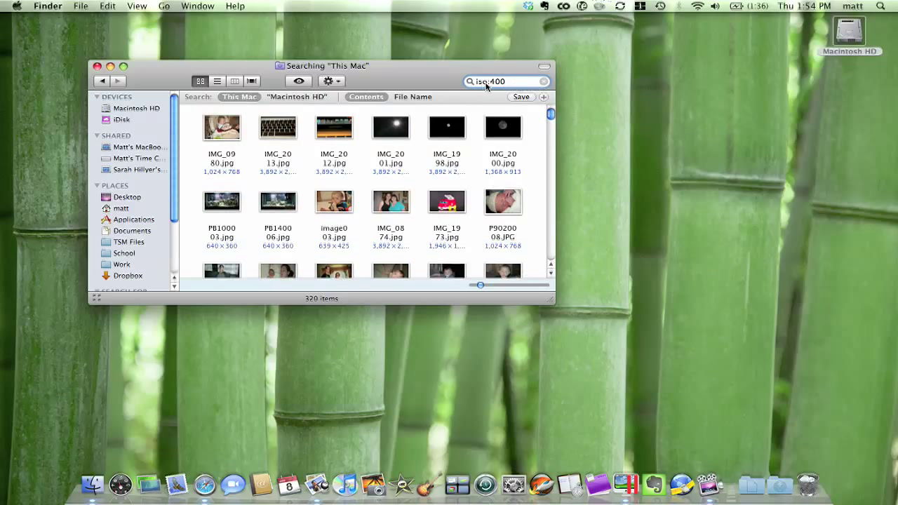
Step: Clear the Finder search and close the Macintosh HD window
click(544, 82)
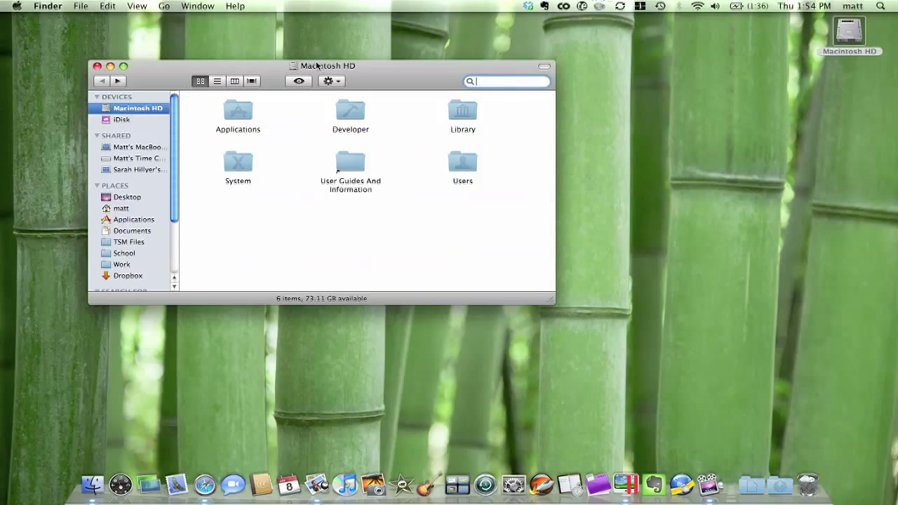
click(97, 66)
Step: Create a new smart folder and add a criterion with Kind set to Other and the value "iso"
click(87, 6)
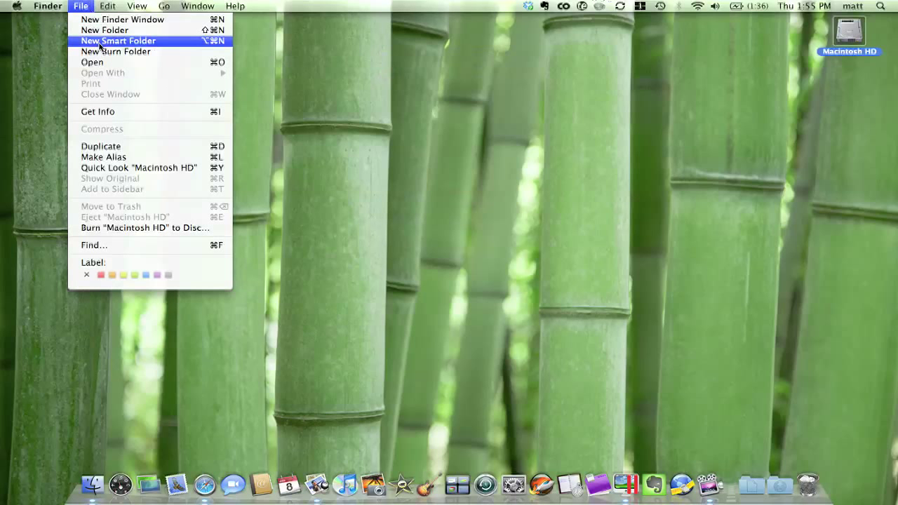
click(101, 42)
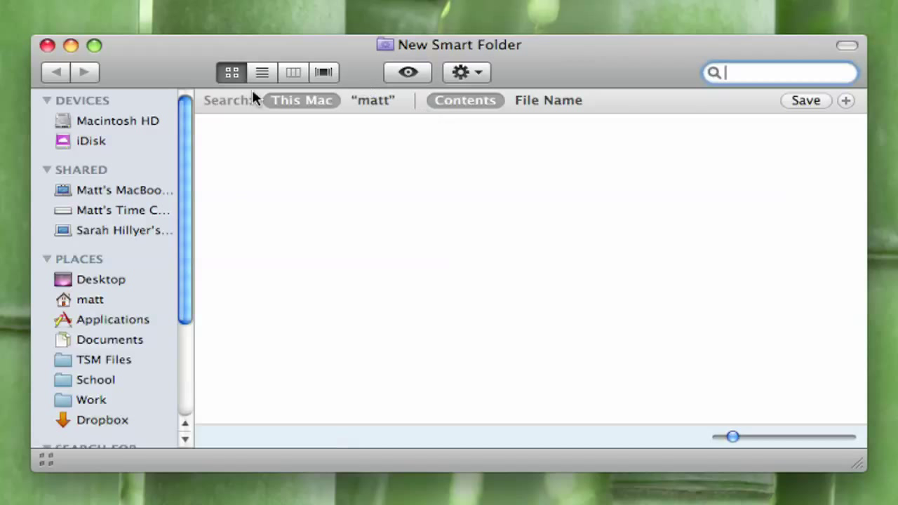
click(846, 102)
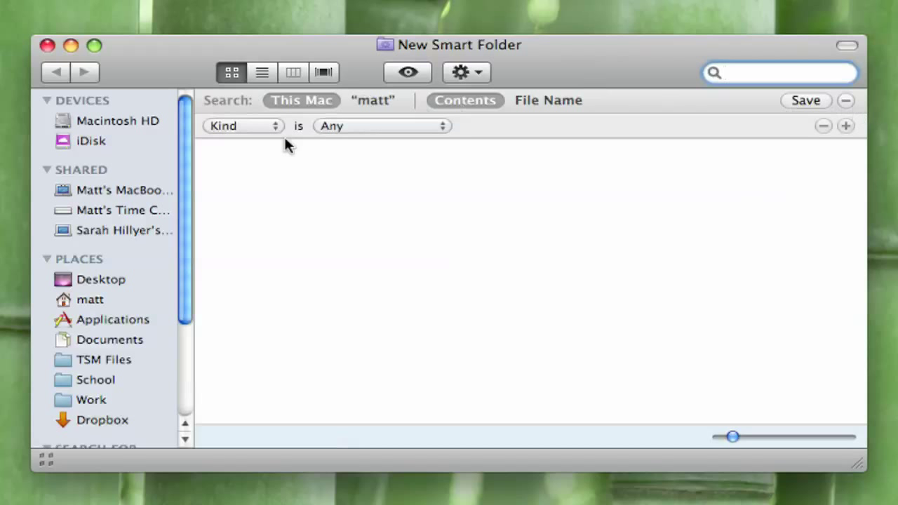
click(386, 127)
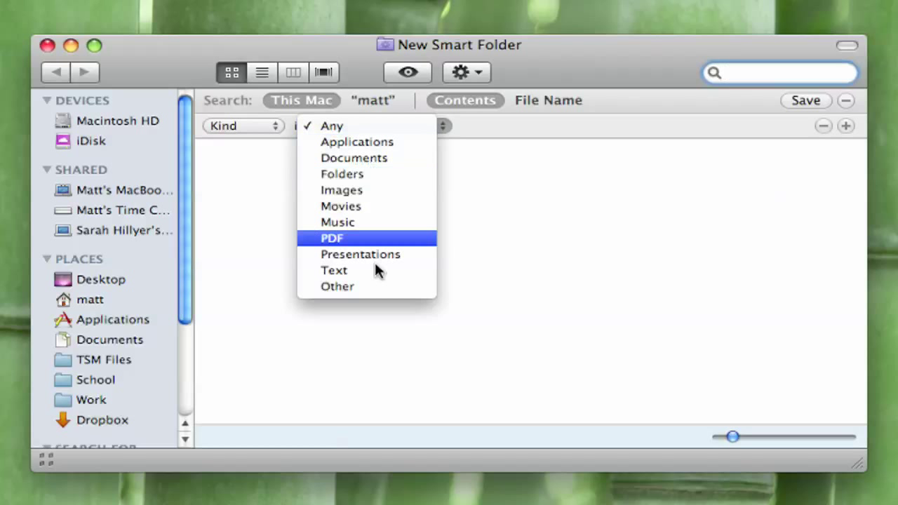
click(373, 286)
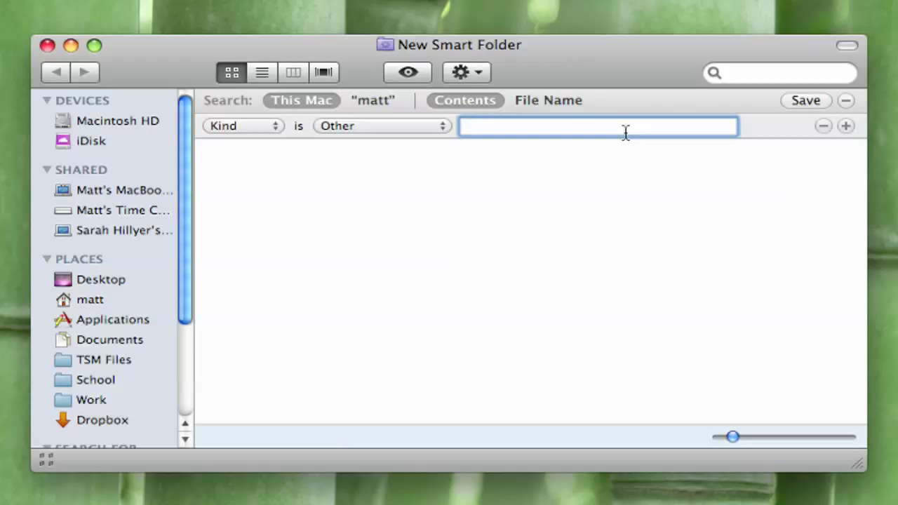
text(iso)
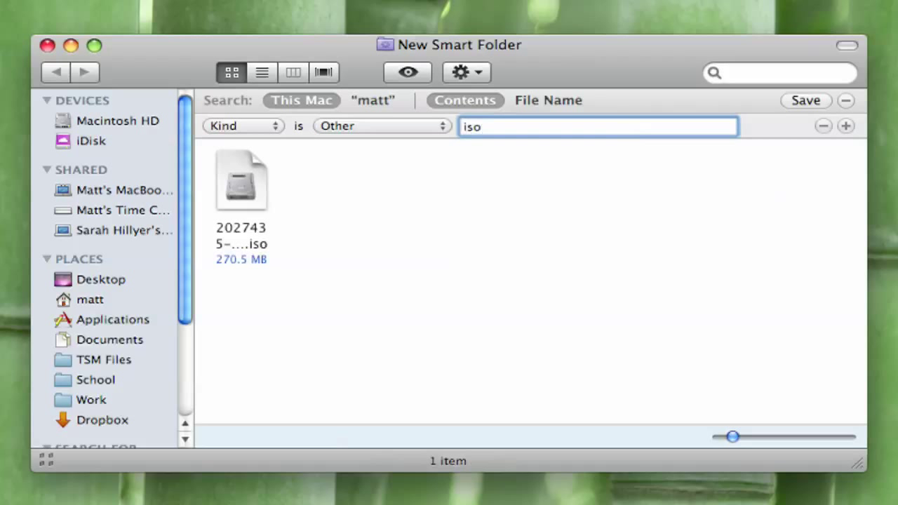
double_click(625, 133)
click(846, 125)
click(298, 150)
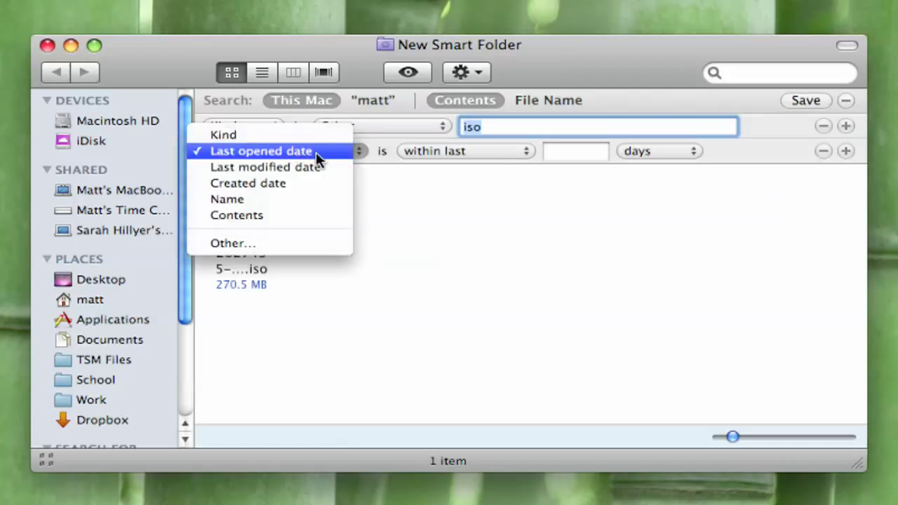
click(311, 215)
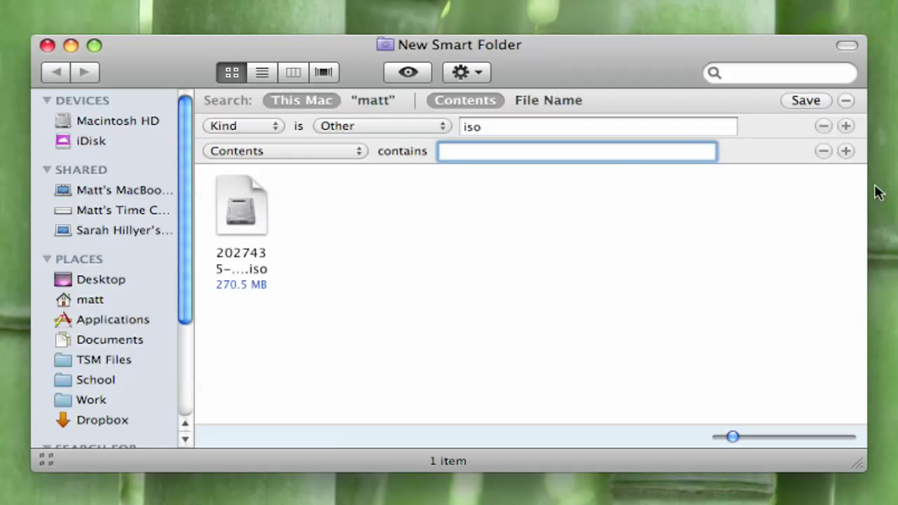
click(823, 151)
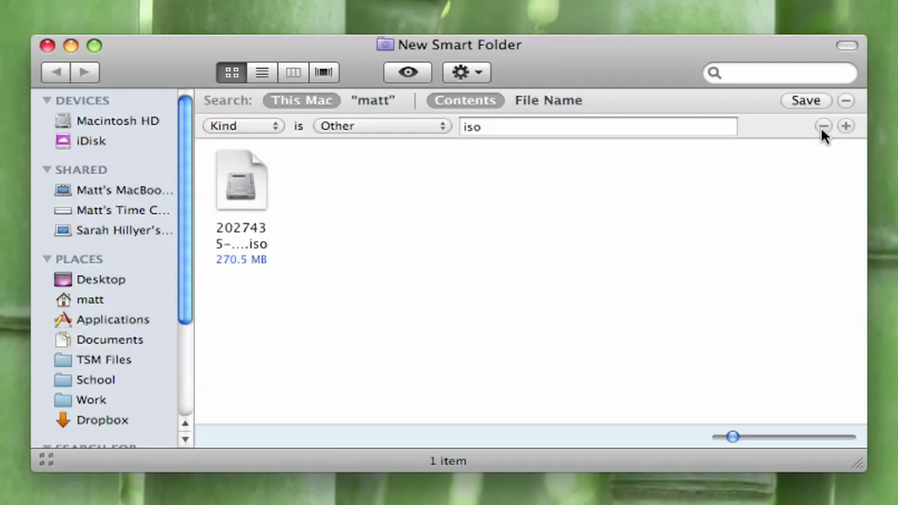
Step: Complete the value of the smart folder's Kind criterion as "iso:400"
click(619, 124)
text(:)
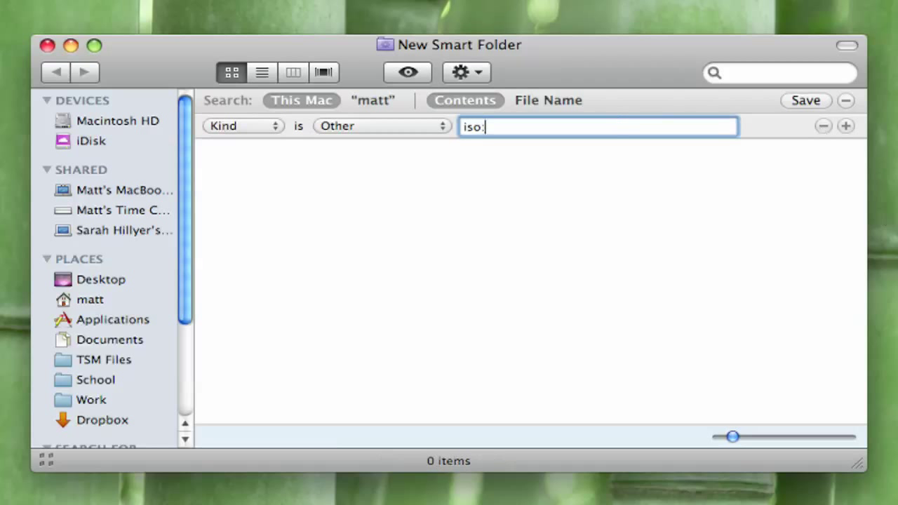
text(400)
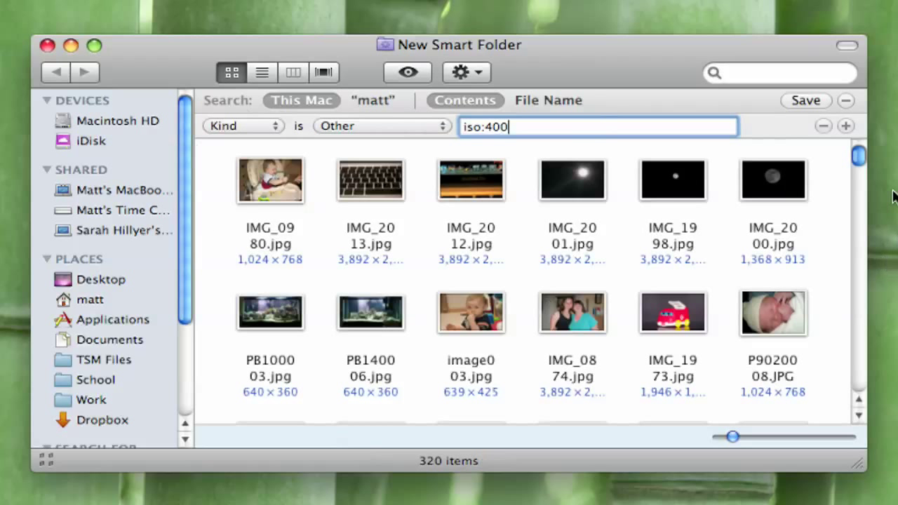
mouse_move(866, 158)
mouse_down()
mouse_move(857, 386)
mouse_move(860, 153)
mouse_up()
Step: Start closing the unsaved smart folder window and cancel at the save prompt
click(47, 45)
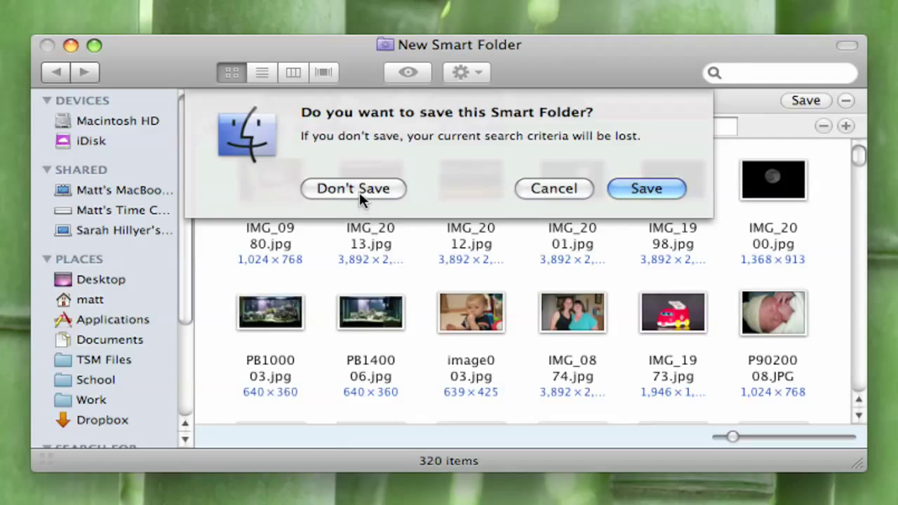
click(534, 189)
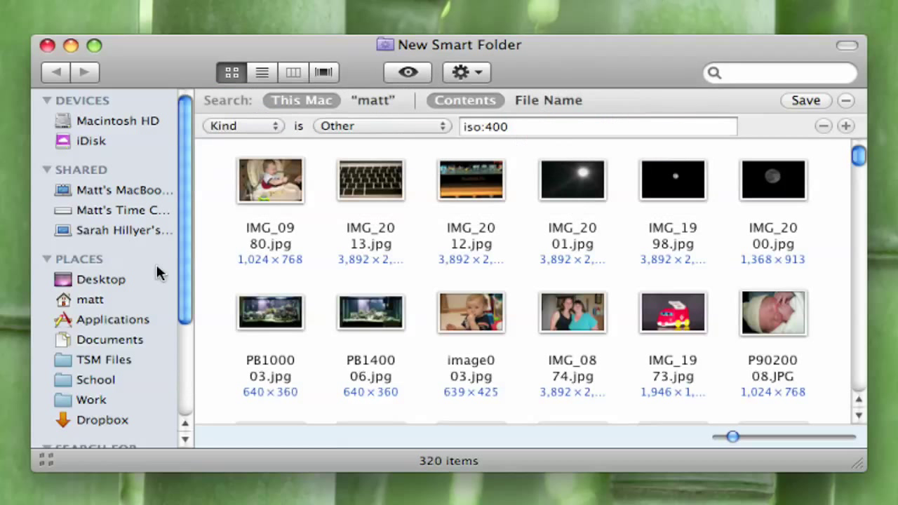